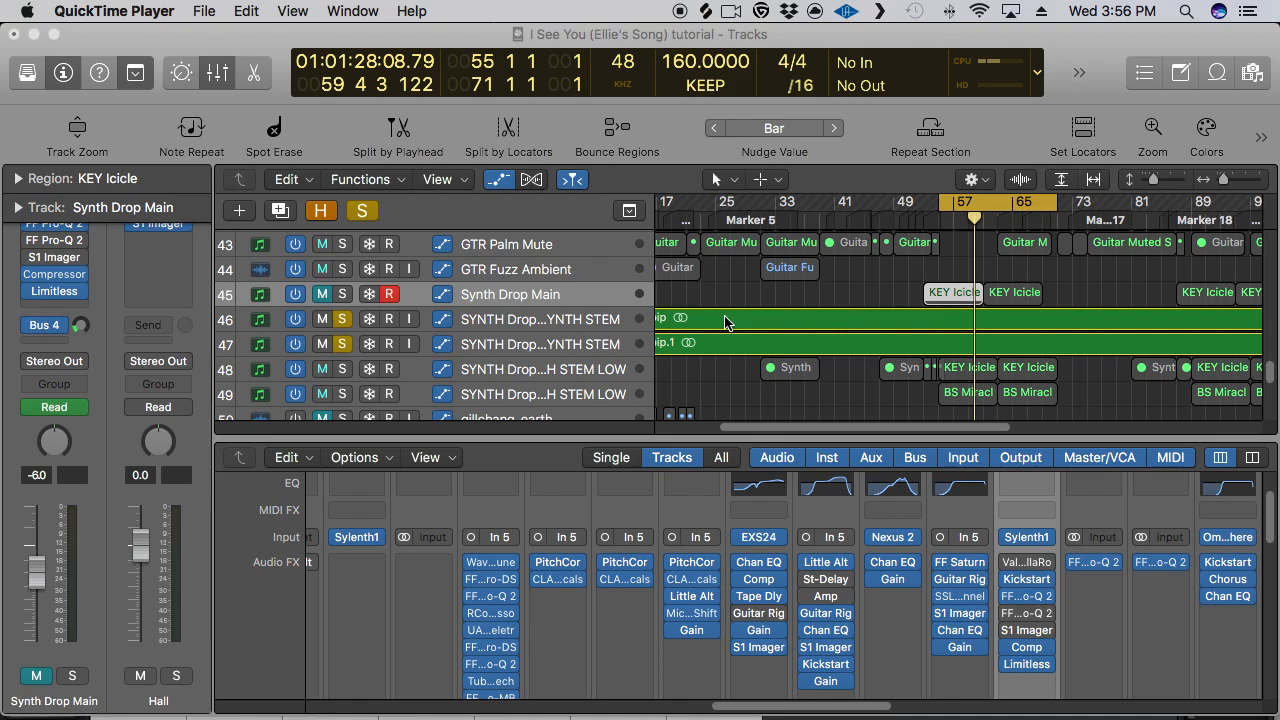
Unsolo both synth stem tracks, 46 and 47, and play the full mix of the drop from bar 55
{"action": "left_click", "coordinate": [340, 320]}
{"action": "left_click", "coordinate": [344, 344]}
{"action": "left_click_drag", "start_coordinate": [974, 216], "coordinate": [940, 207]}
{"action": "key", "text": "space"}
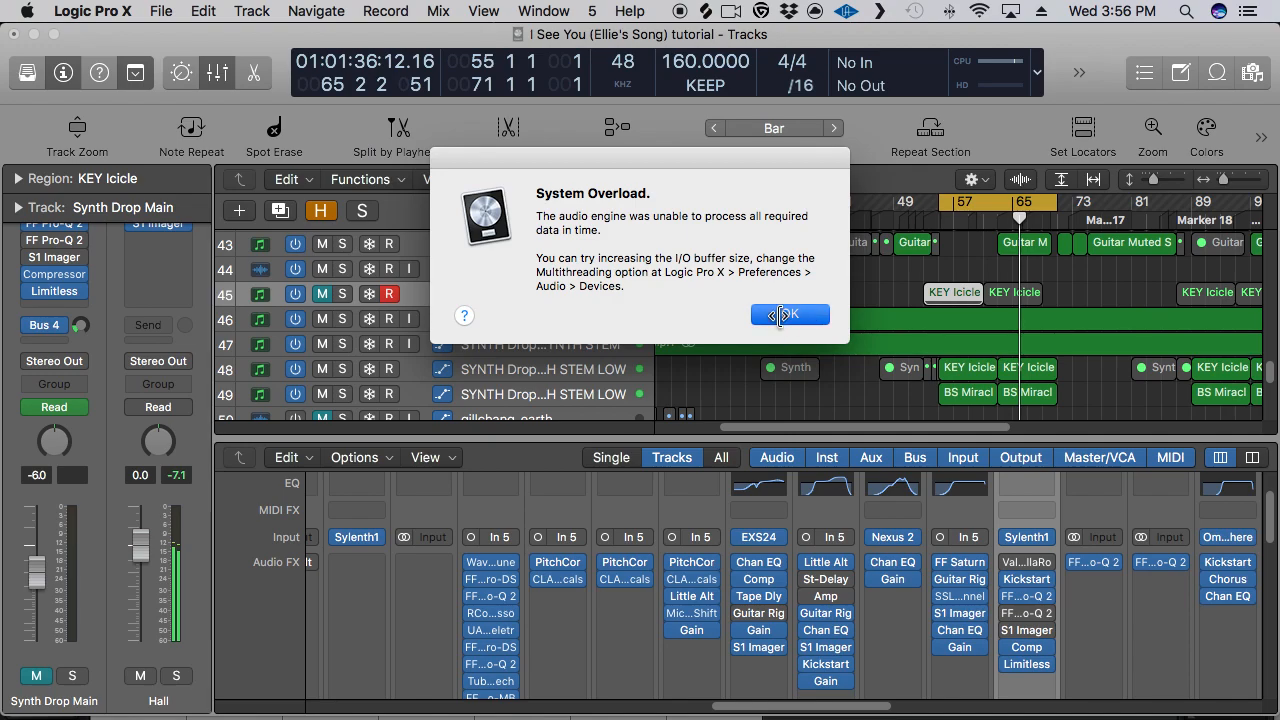
{"action": "left_click", "coordinate": [780, 316]}
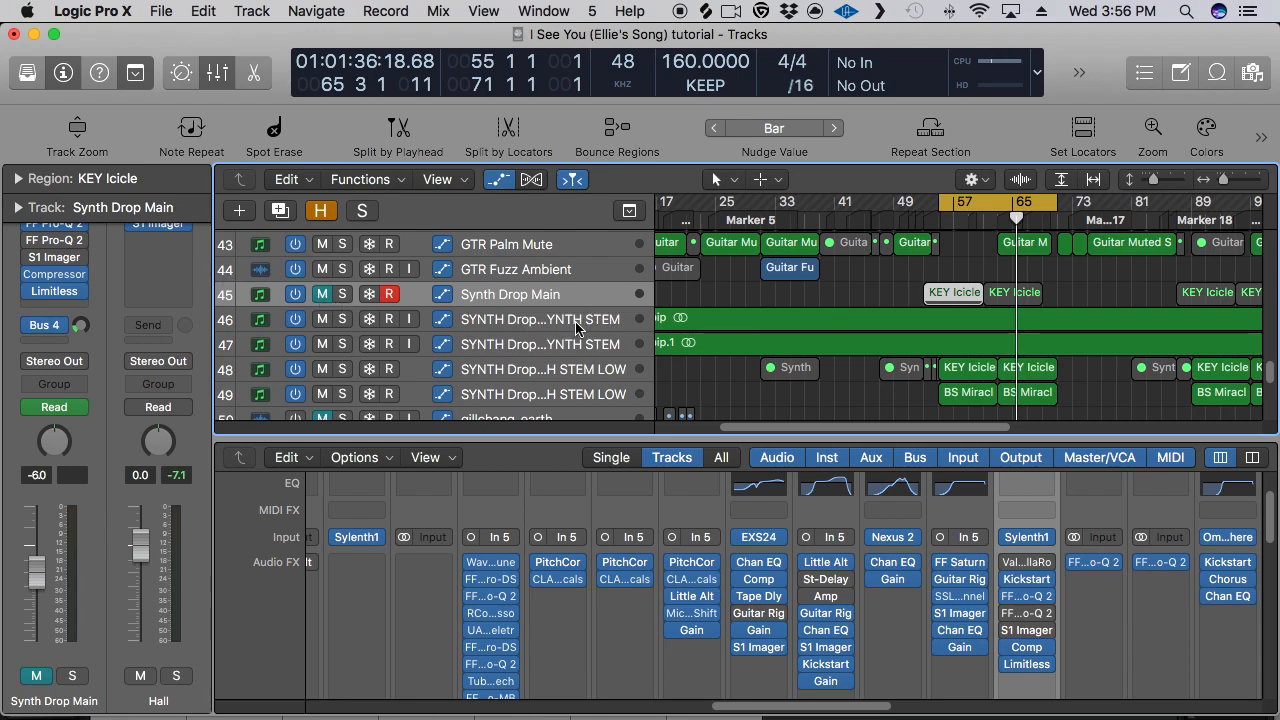
Solo the Synth Drop Main track and play it with the cycle range extended to start at bar 53
{"action": "left_click", "coordinate": [494, 322]}
{"action": "left_click", "coordinate": [511, 347]}
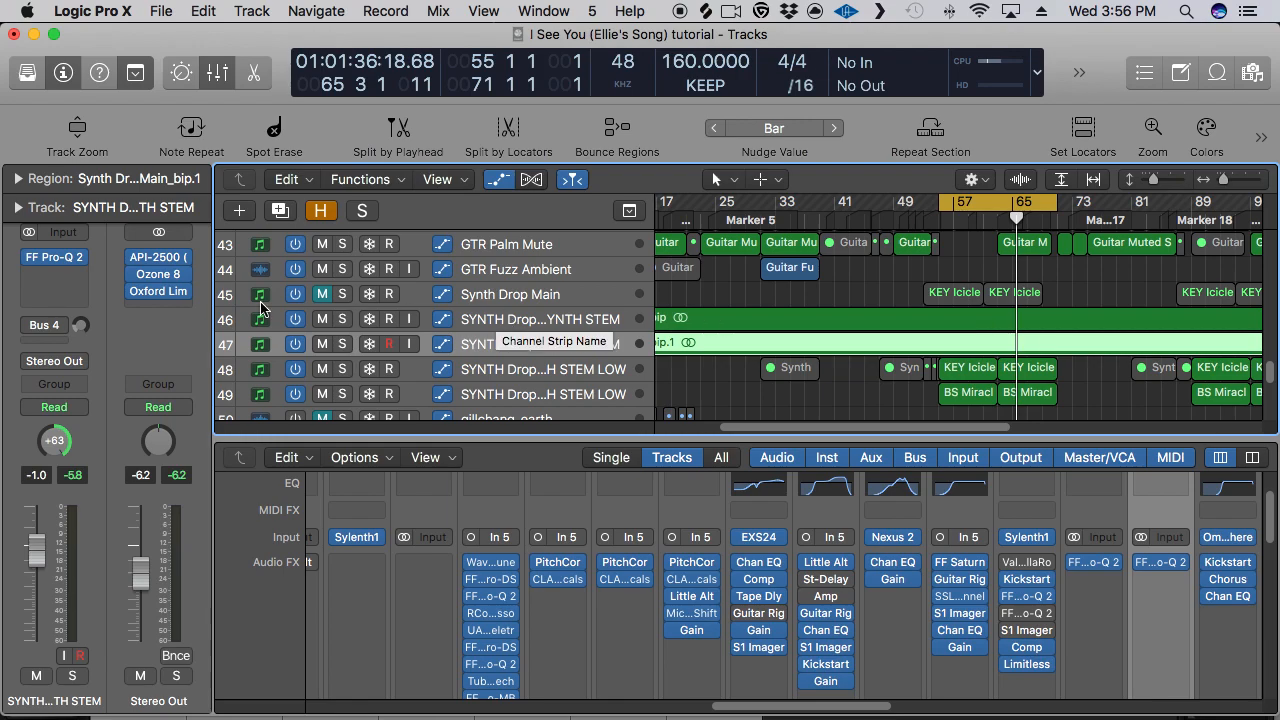
{"action": "left_click", "coordinate": [342, 294]}
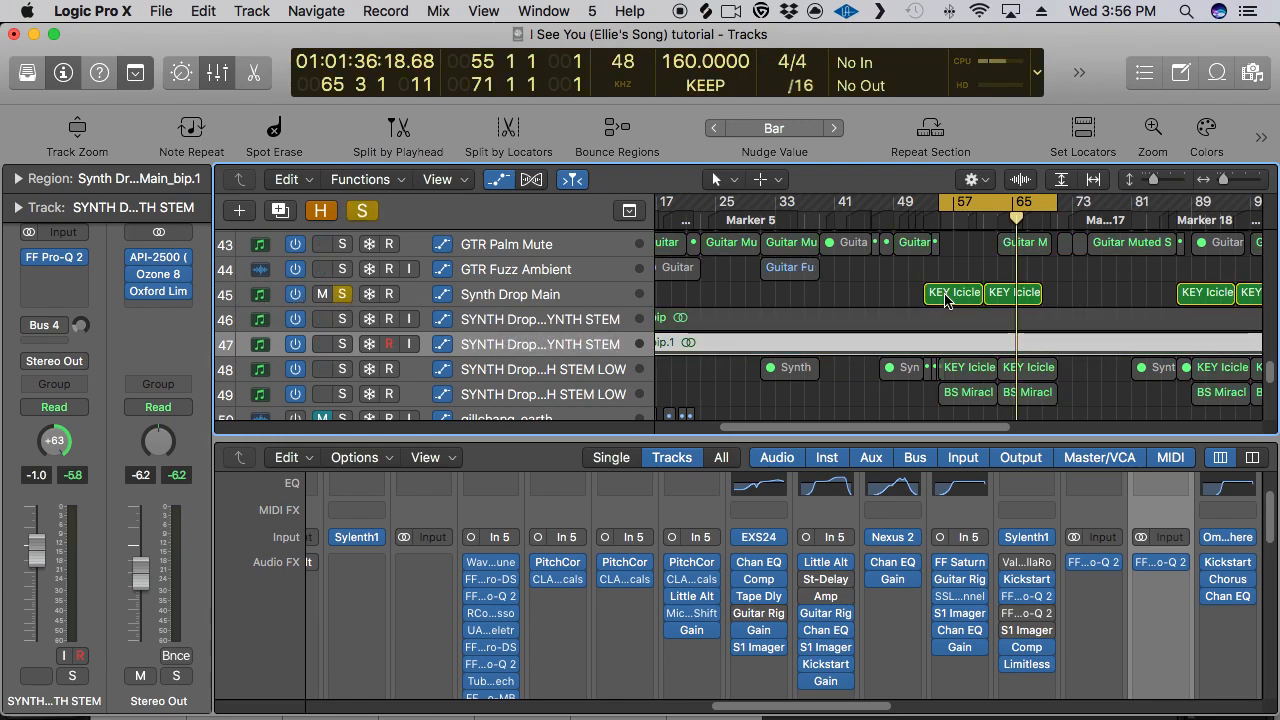
{"action": "left_click_drag", "start_coordinate": [940, 205], "coordinate": [925, 206]}
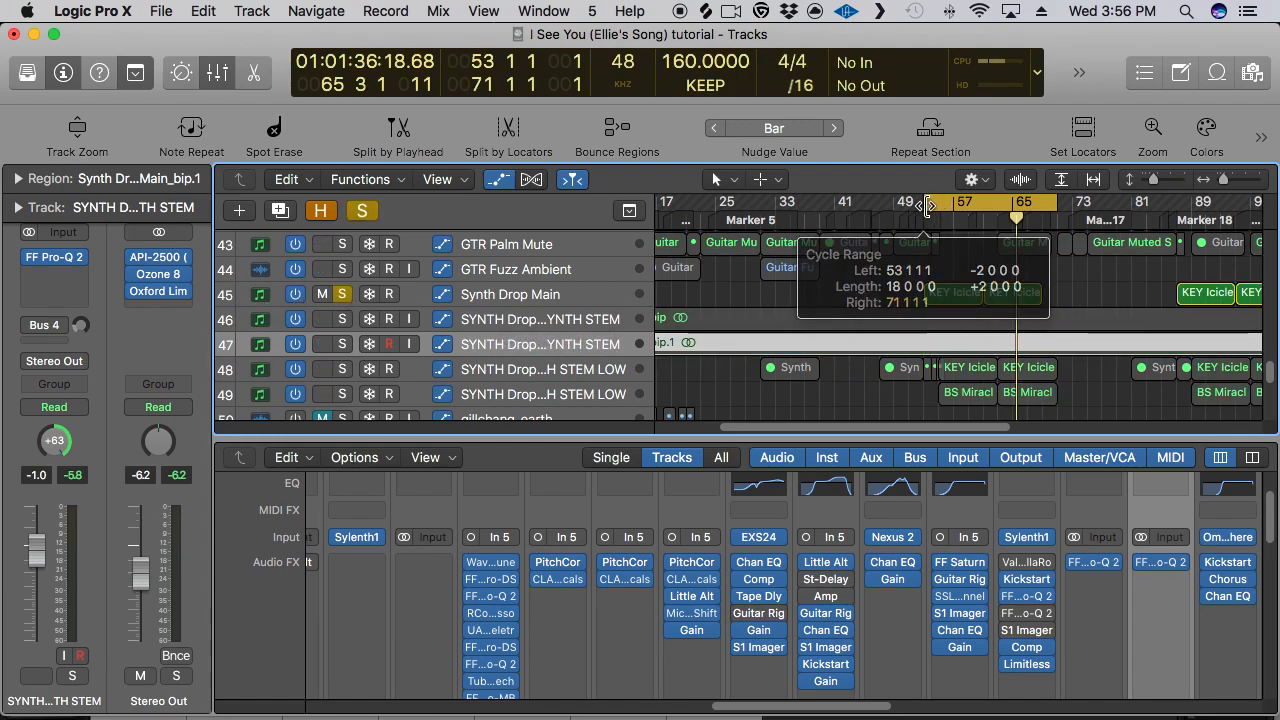
{"action": "key", "text": "space"}
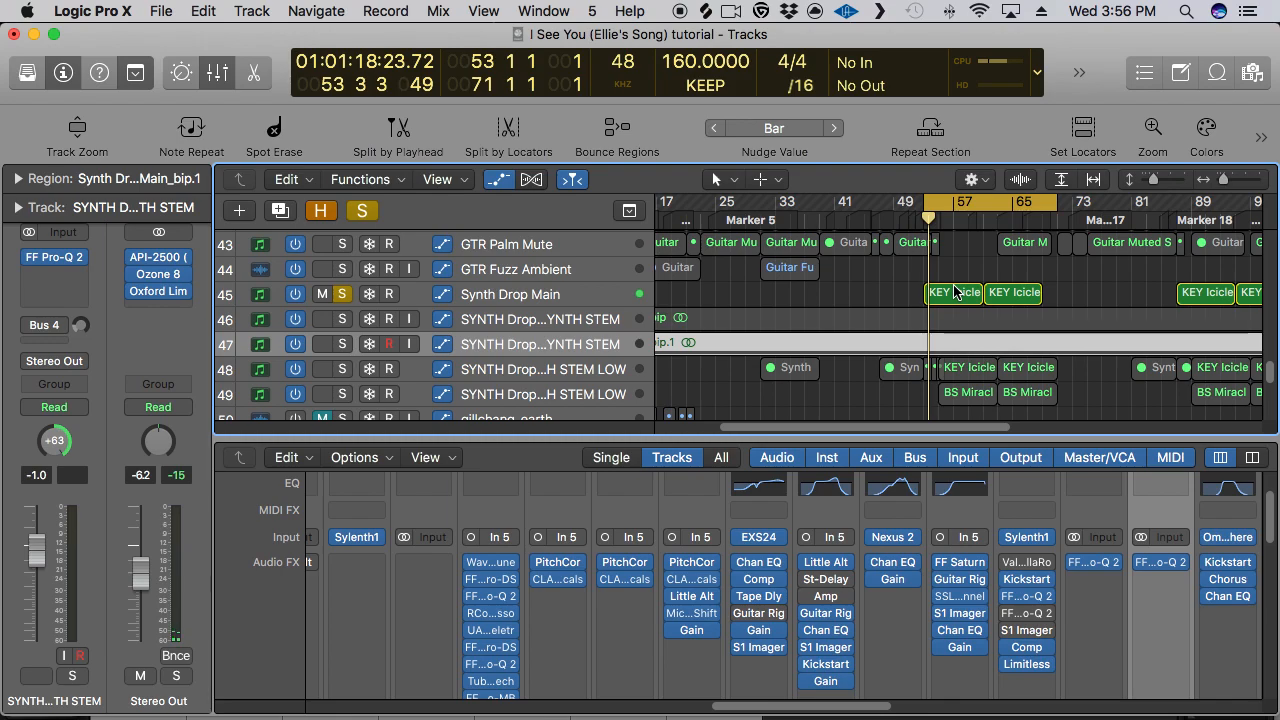
Examine the oscillator, amp envelope and filter settings of Parts A and B in Synth Drop Main's Sylenth1 instrument
{"action": "left_click", "coordinate": [504, 300]}
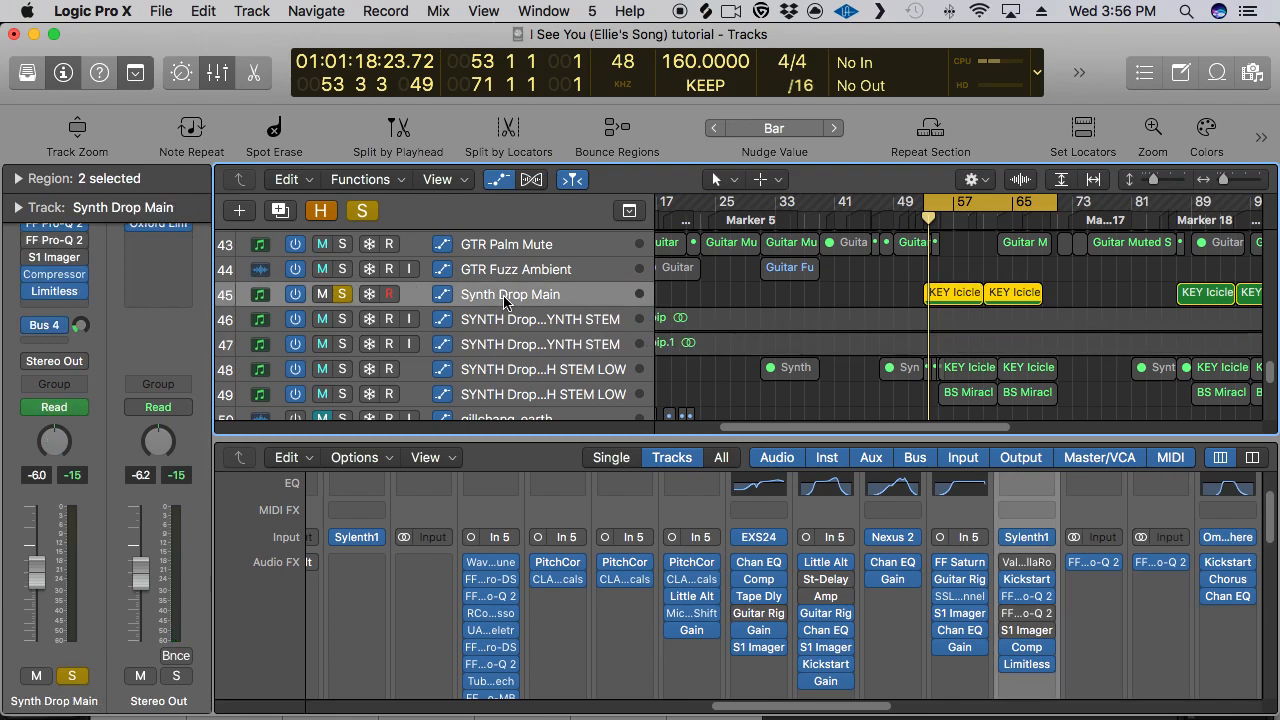
{"action": "left_click", "coordinate": [1024, 538]}
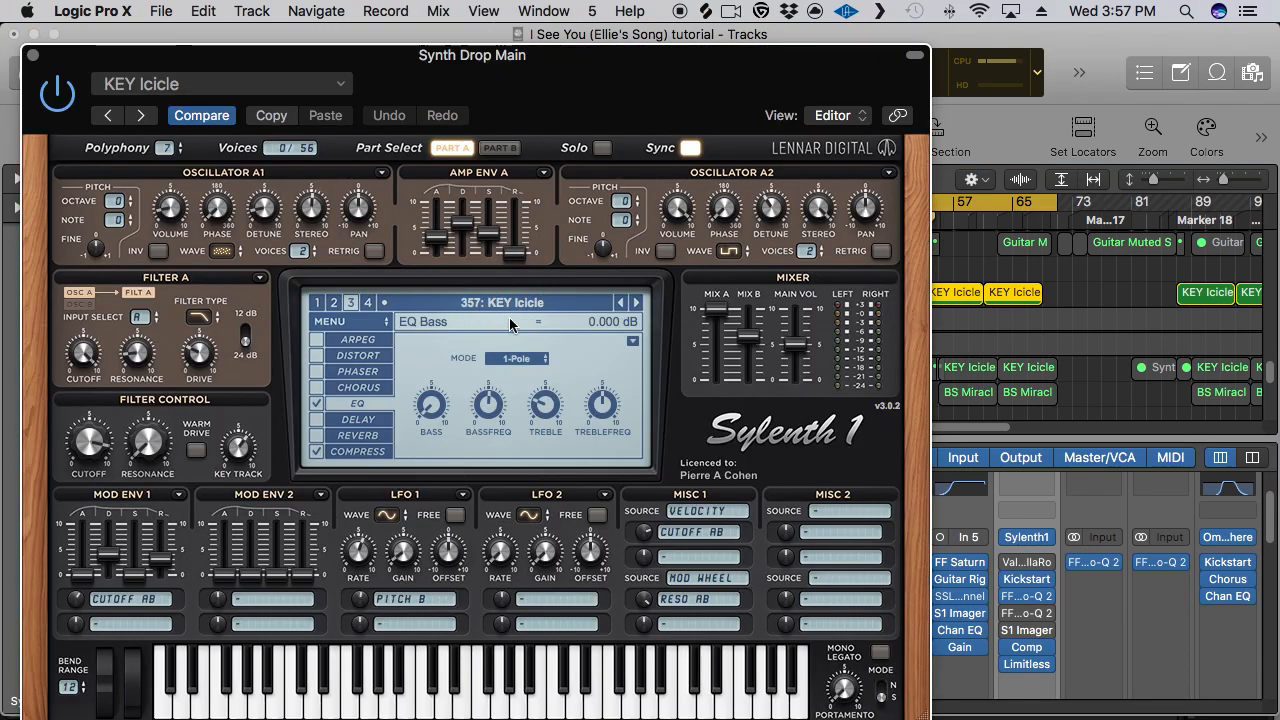
{"action": "mouse_move", "coordinate": [433, 245]}
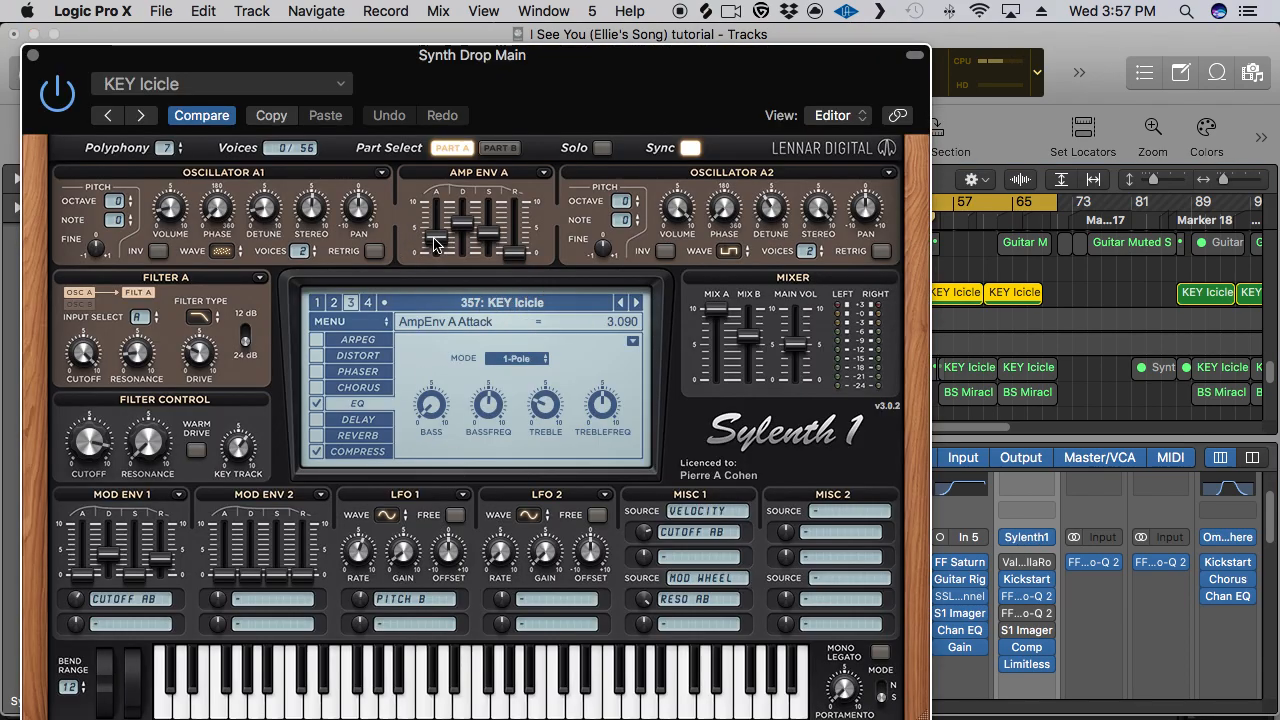
{"action": "left_click", "coordinate": [500, 148]}
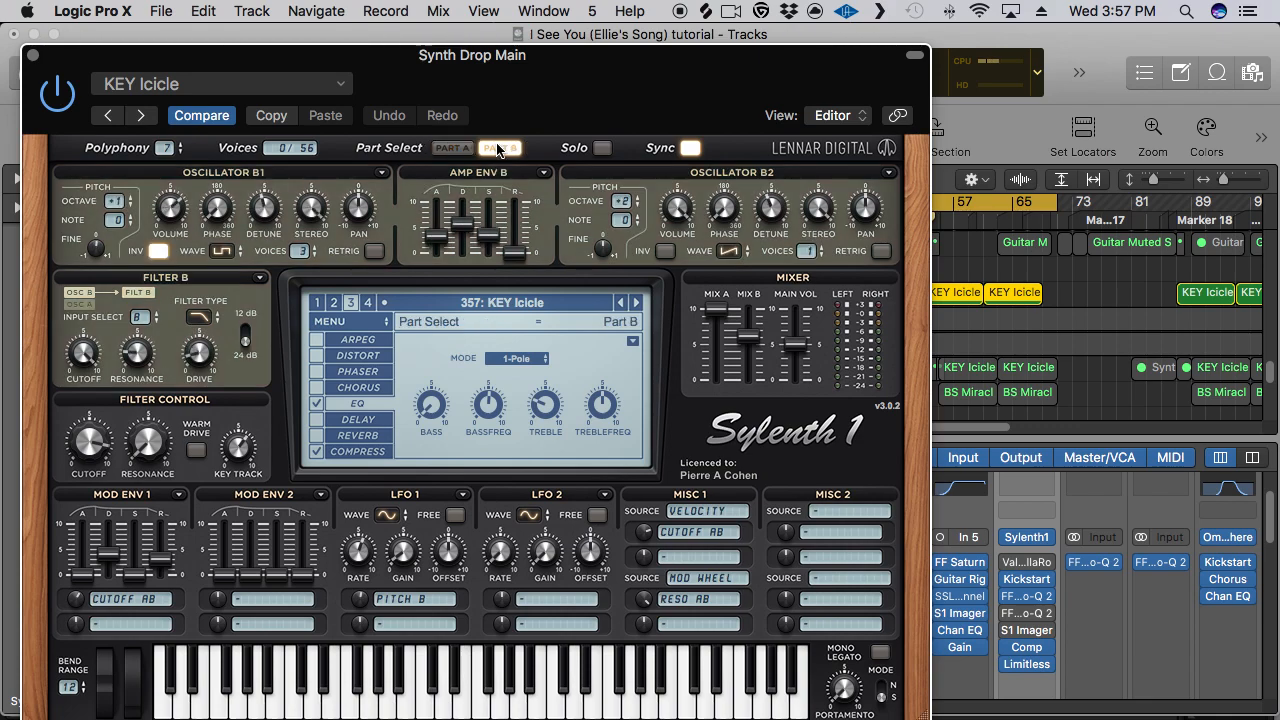
{"action": "left_click", "coordinate": [449, 148]}
{"action": "mouse_move", "coordinate": [510, 253]}
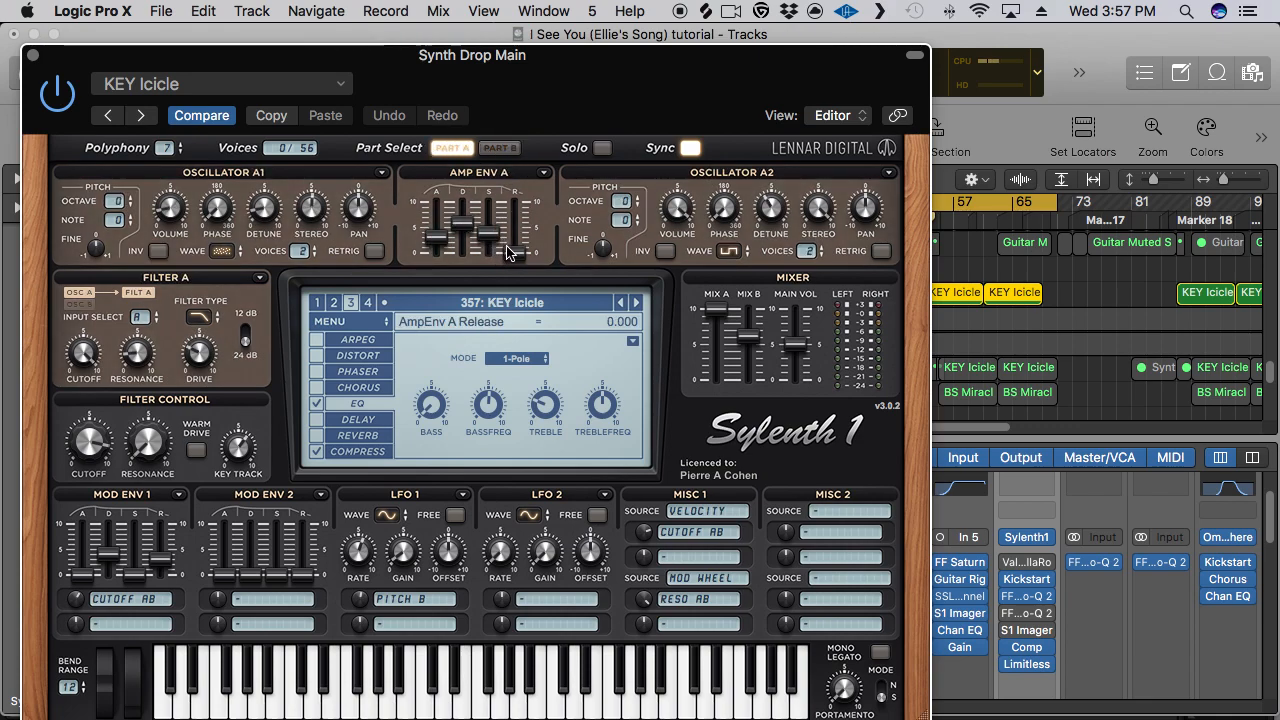
{"action": "left_click", "coordinate": [500, 148]}
{"action": "left_click", "coordinate": [449, 148]}
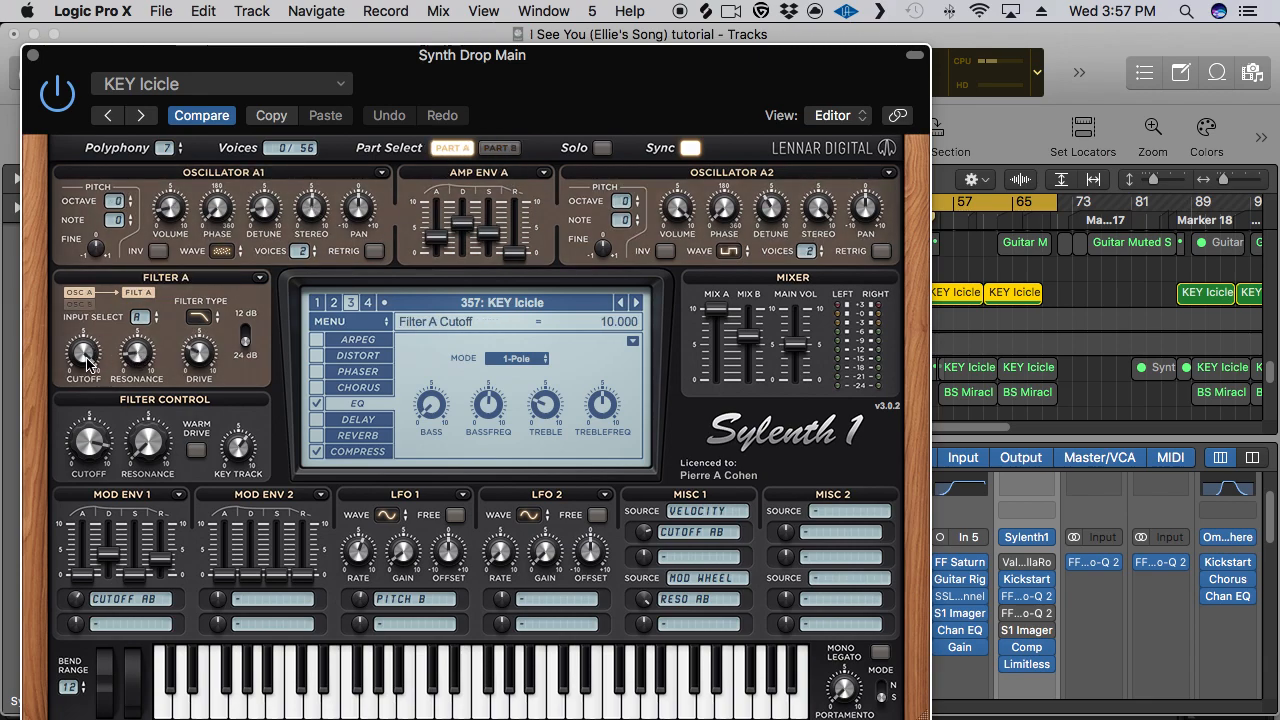
{"action": "left_click", "coordinate": [500, 148]}
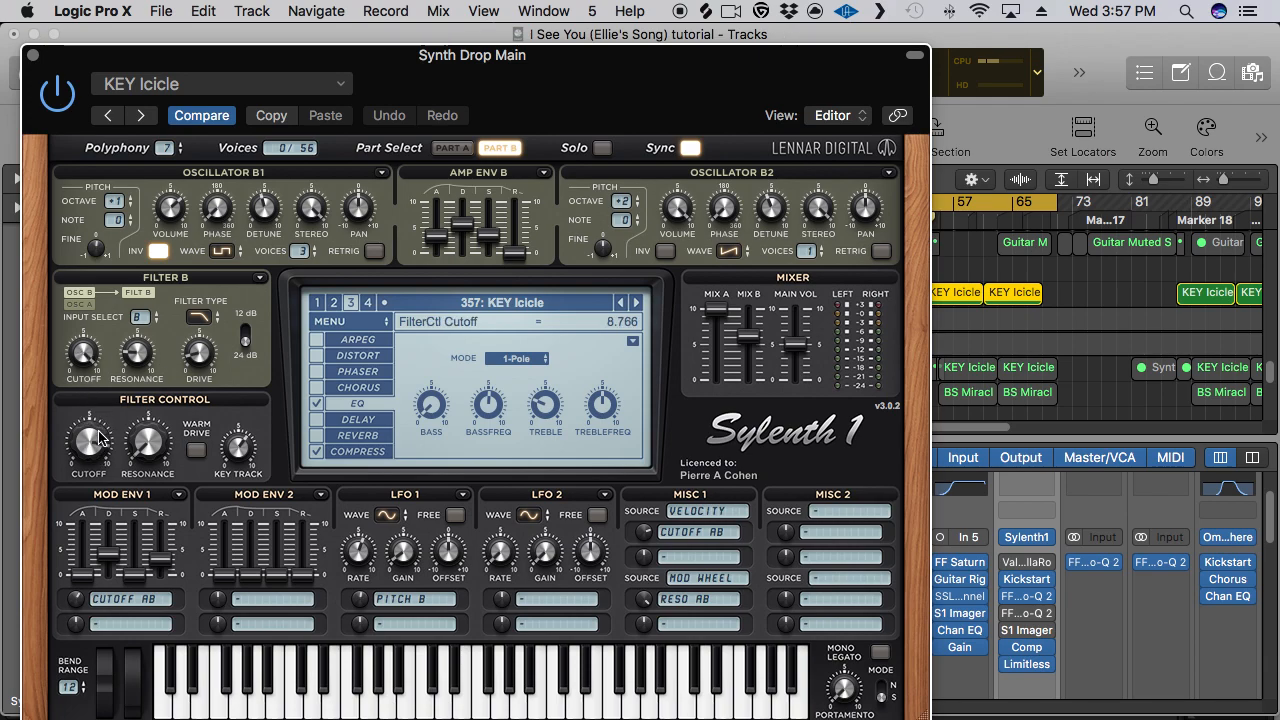
{"action": "left_click", "coordinate": [449, 149]}
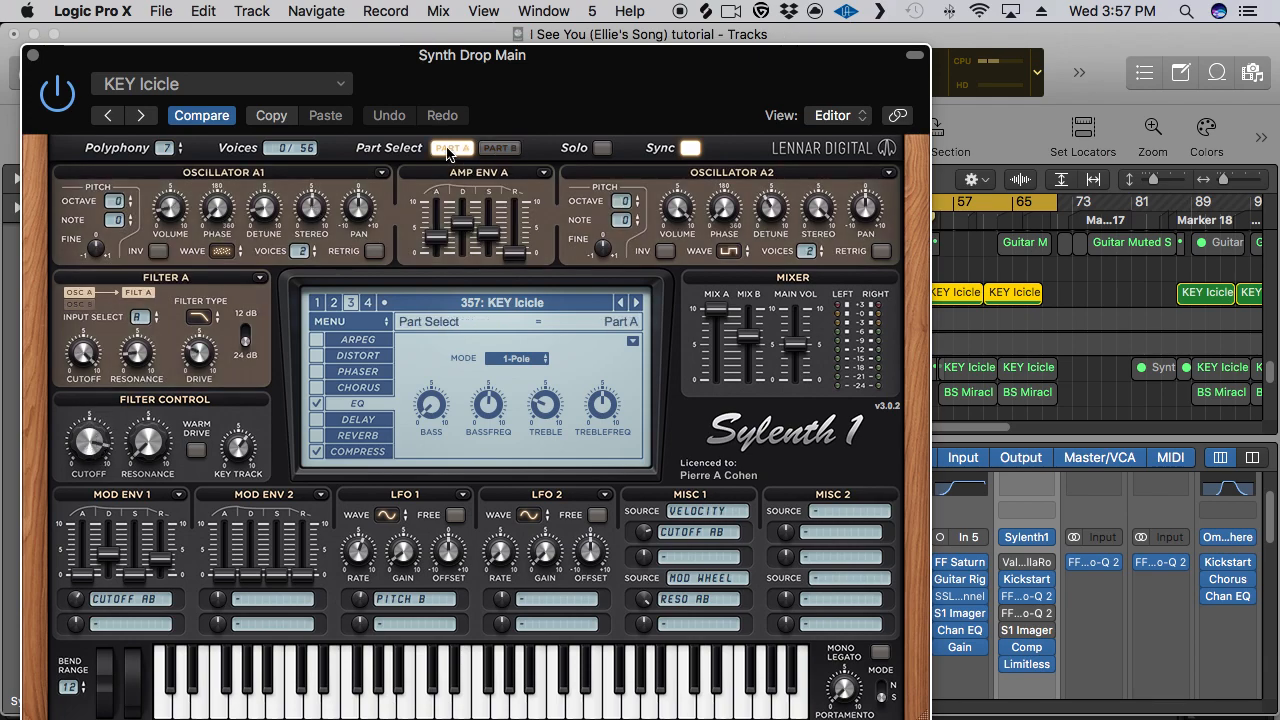
{"action": "left_click", "coordinate": [500, 148]}
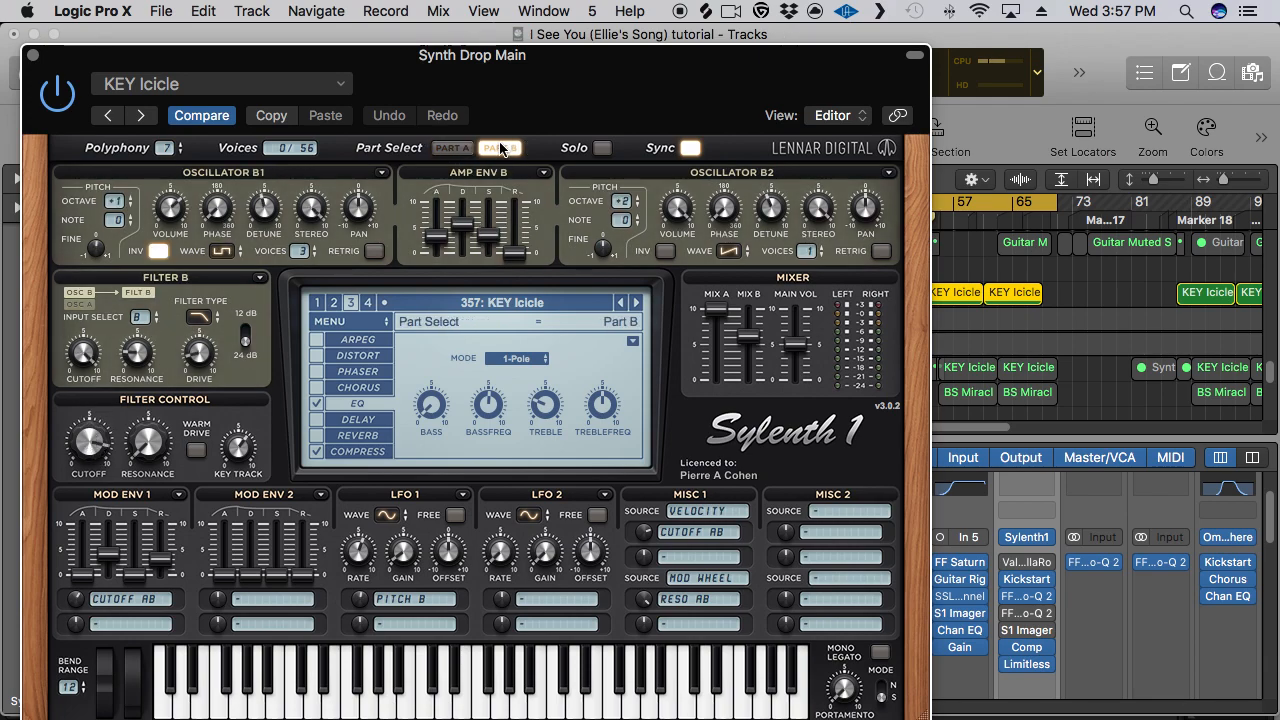
{"action": "left_click", "coordinate": [33, 57]}
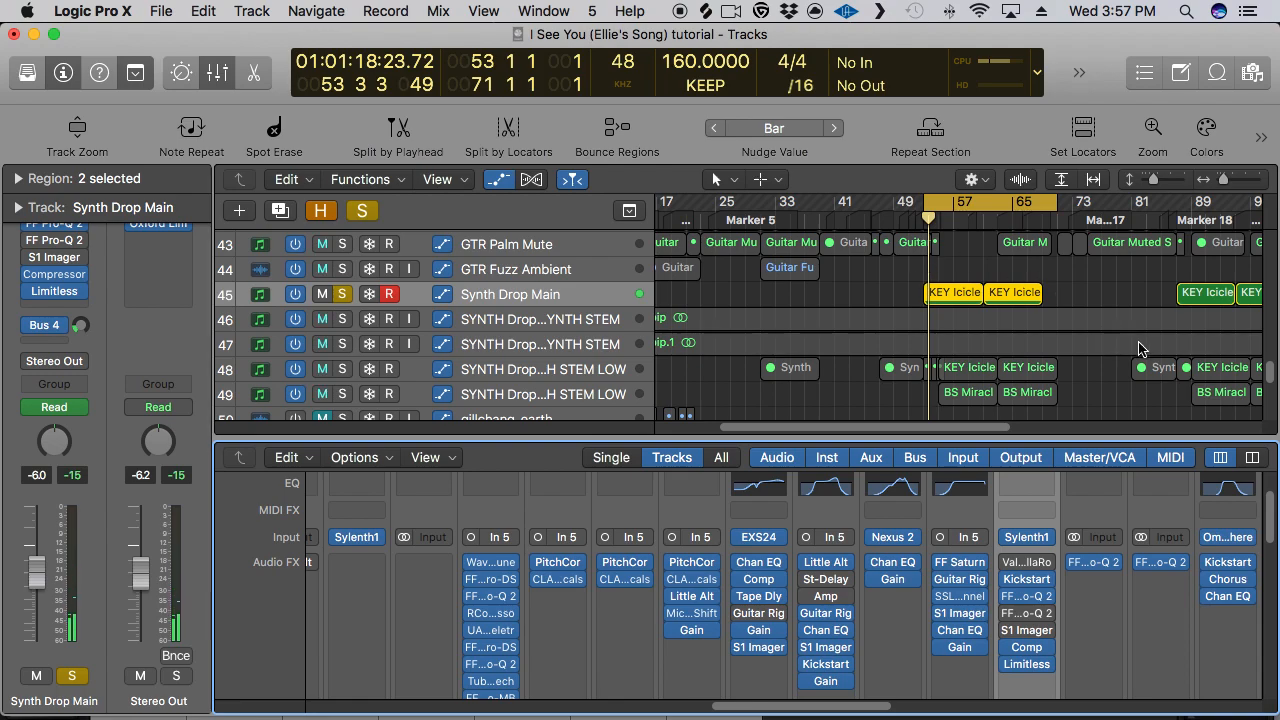
Inspect the note rate and ducking curve of the Kickstart plug-in on Synth Drop Main
{"action": "left_click", "coordinate": [1031, 583]}
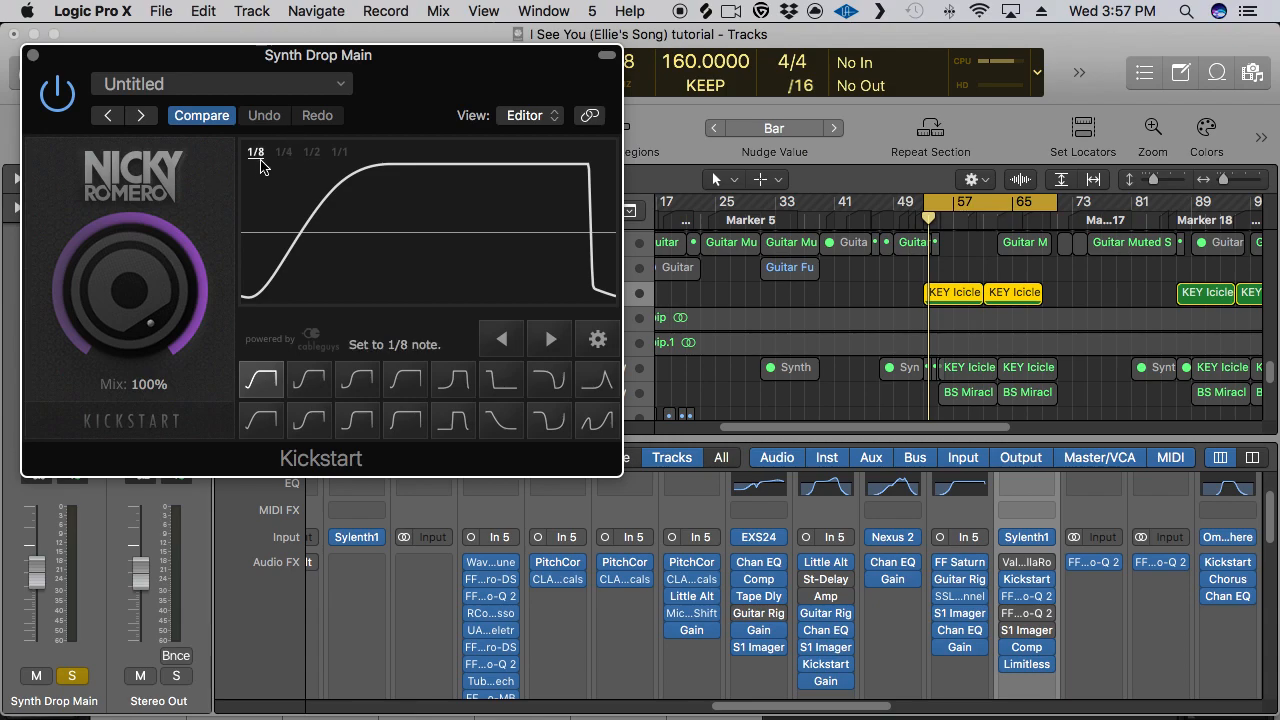
{"action": "left_click", "coordinate": [33, 56]}
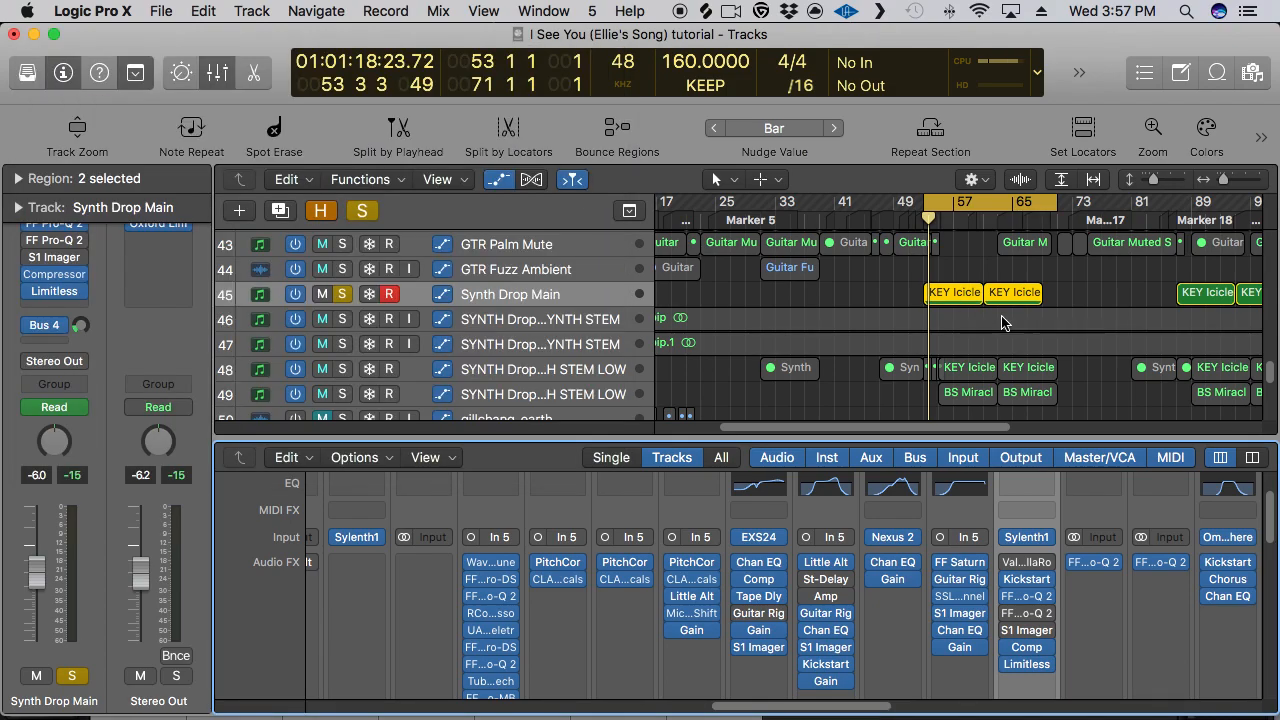
Open the KEY Icicle region at bar 53 in the Piano Roll and play its opening chords to examine the pitch-bend curves
{"action": "left_click", "coordinate": [908, 298]}
{"action": "left_click", "coordinate": [942, 293]}
{"action": "key", "text": "super+4"}
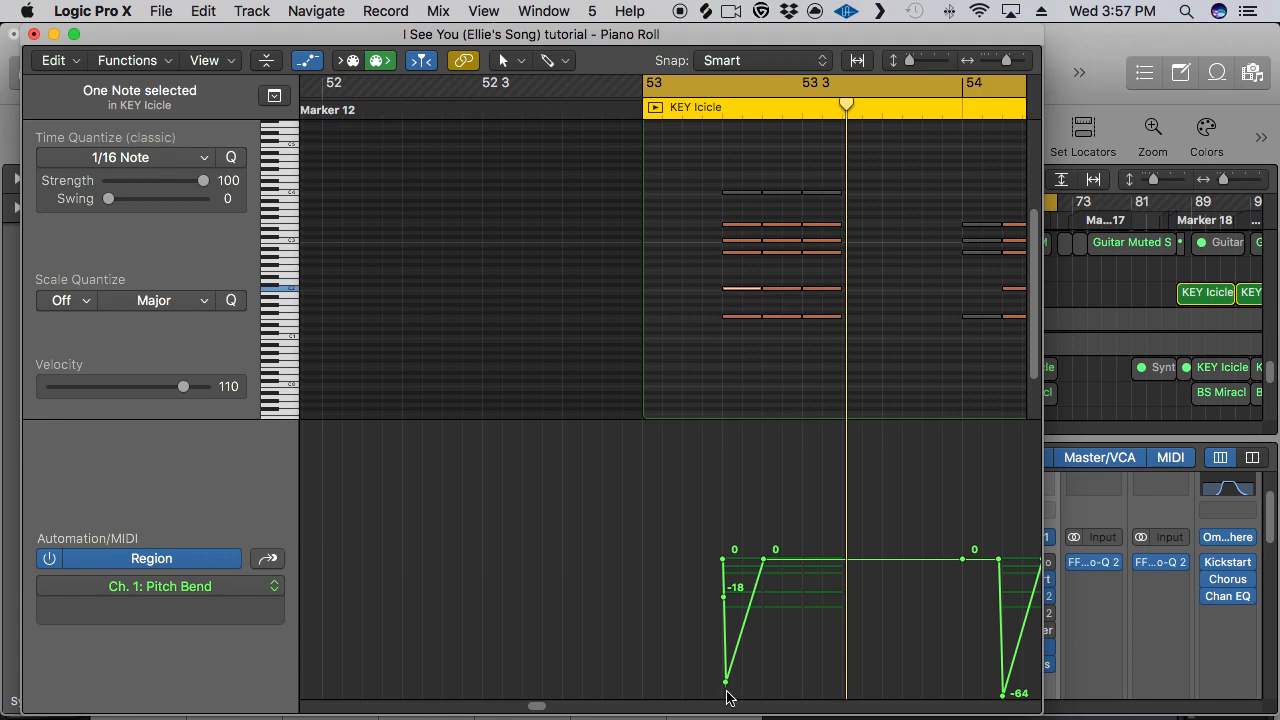
{"action": "left_click_drag", "start_coordinate": [537, 706], "coordinate": [545, 709]}
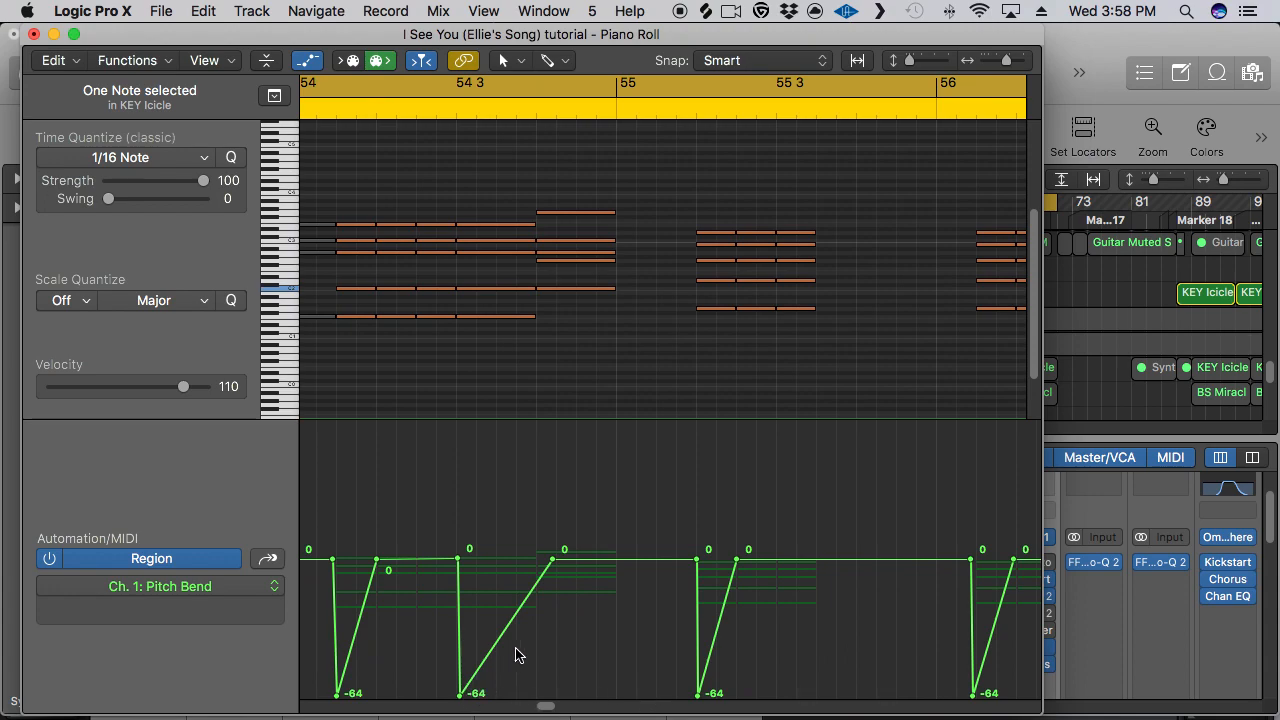
{"action": "left_click_drag", "start_coordinate": [543, 709], "coordinate": [537, 707]}
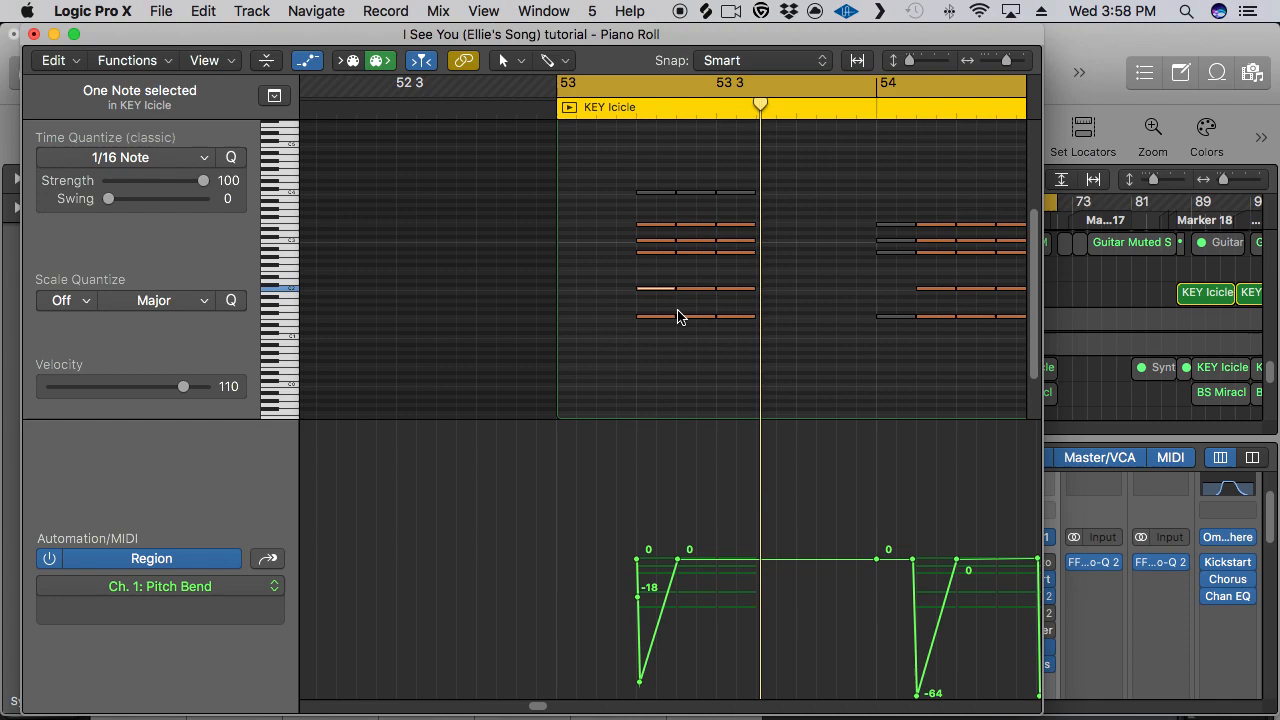
{"action": "key", "text": "space"}
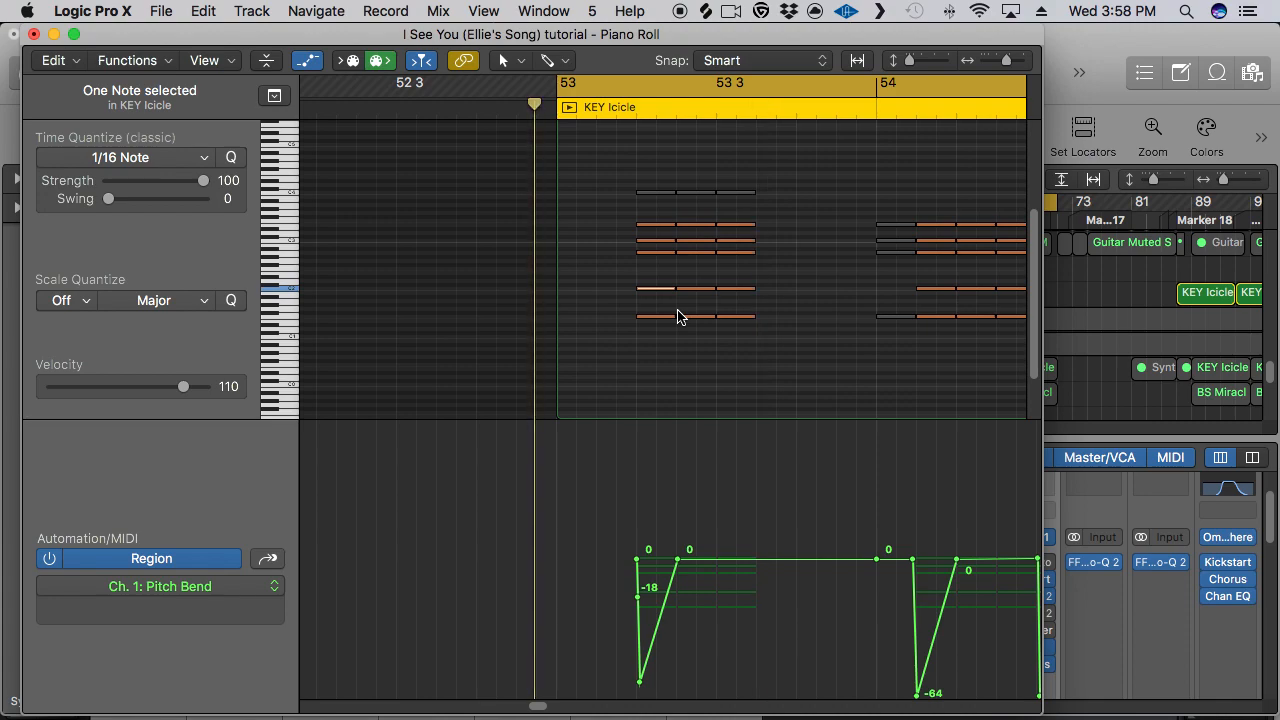
{"action": "key", "text": "space"}
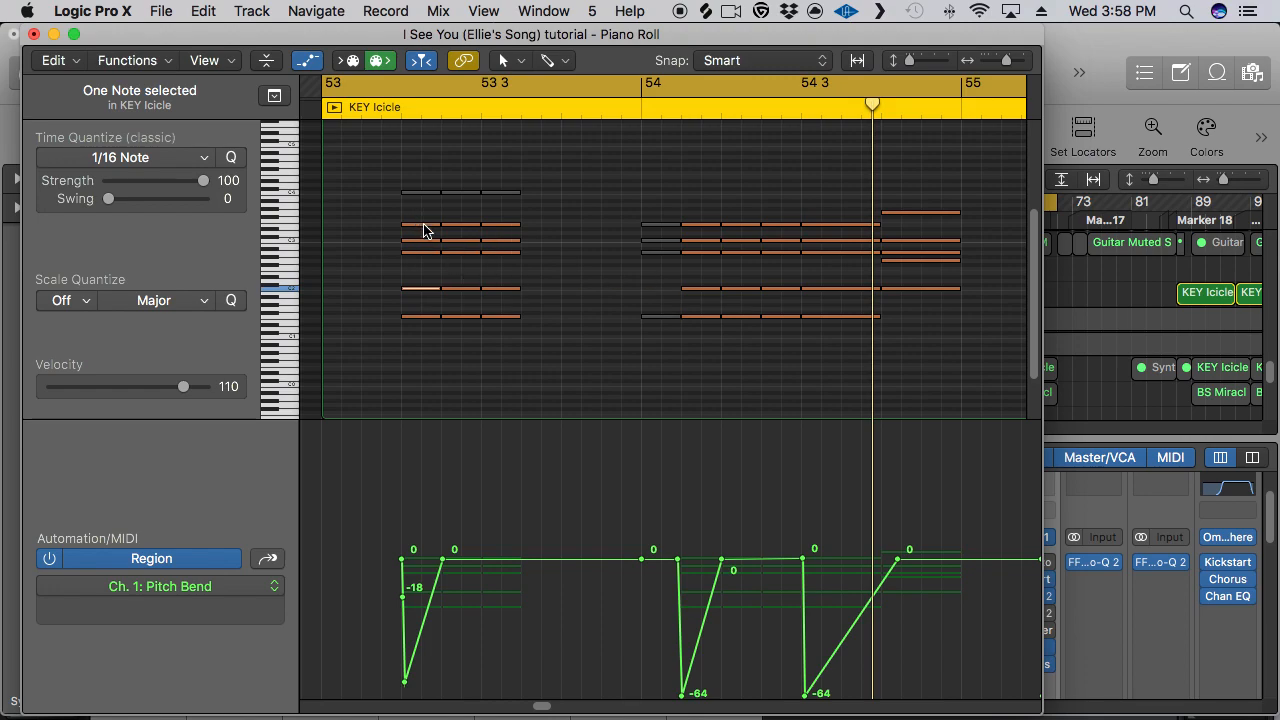
Play the KEY Icicle region from just before bar 56 and examine the pitch bends through bar 58
{"action": "mouse_move", "coordinate": [424, 230]}
{"action": "left_click_drag", "start_coordinate": [539, 710], "coordinate": [550, 710]}
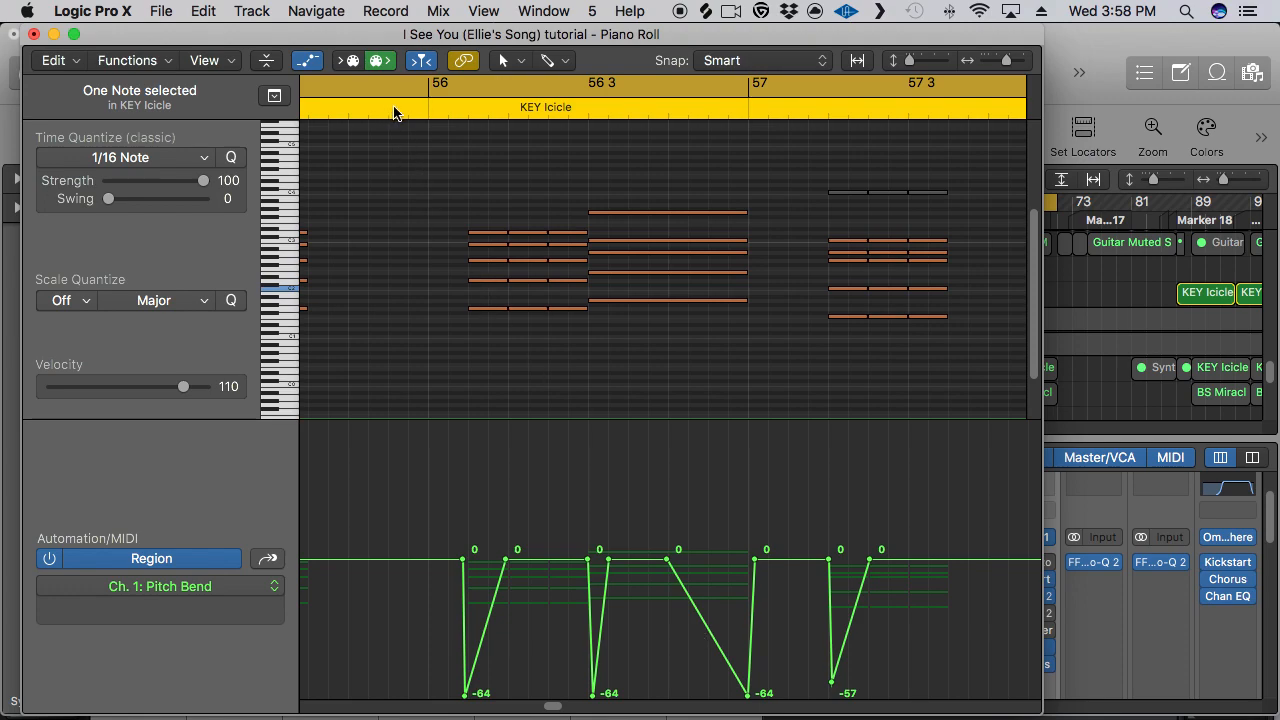
{"action": "left_click", "coordinate": [407, 113]}
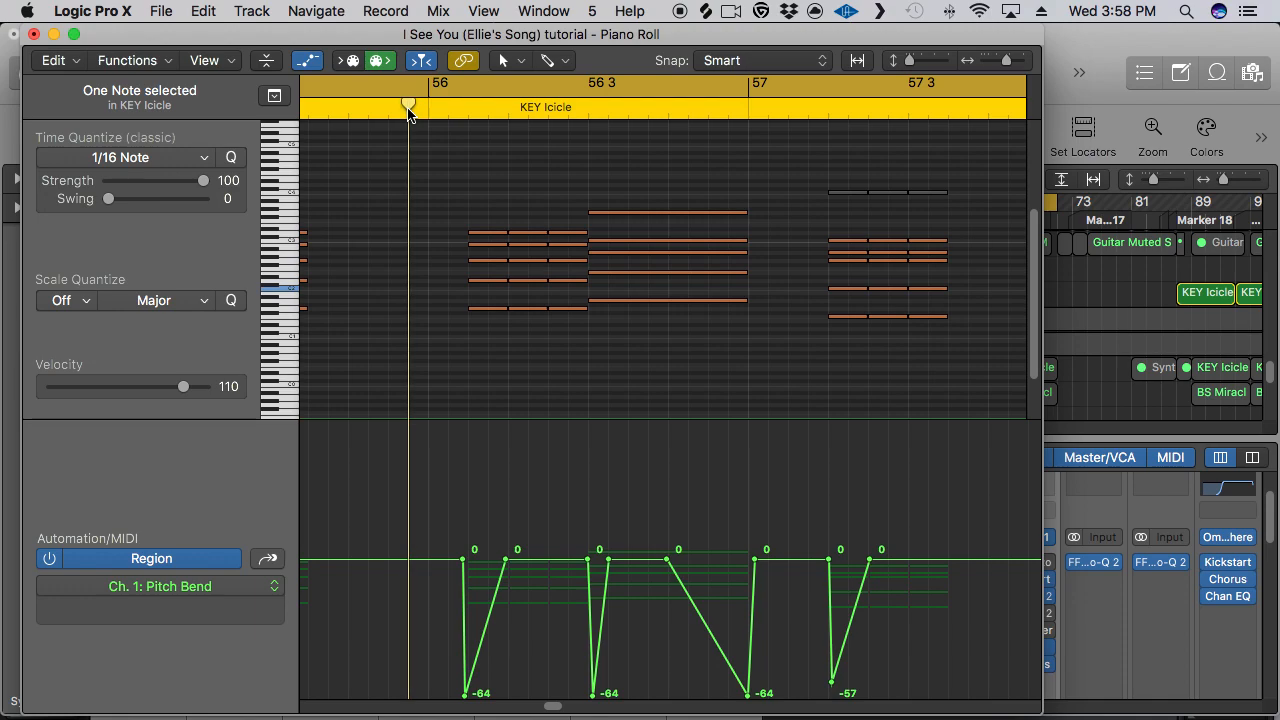
{"action": "key", "text": "space"}
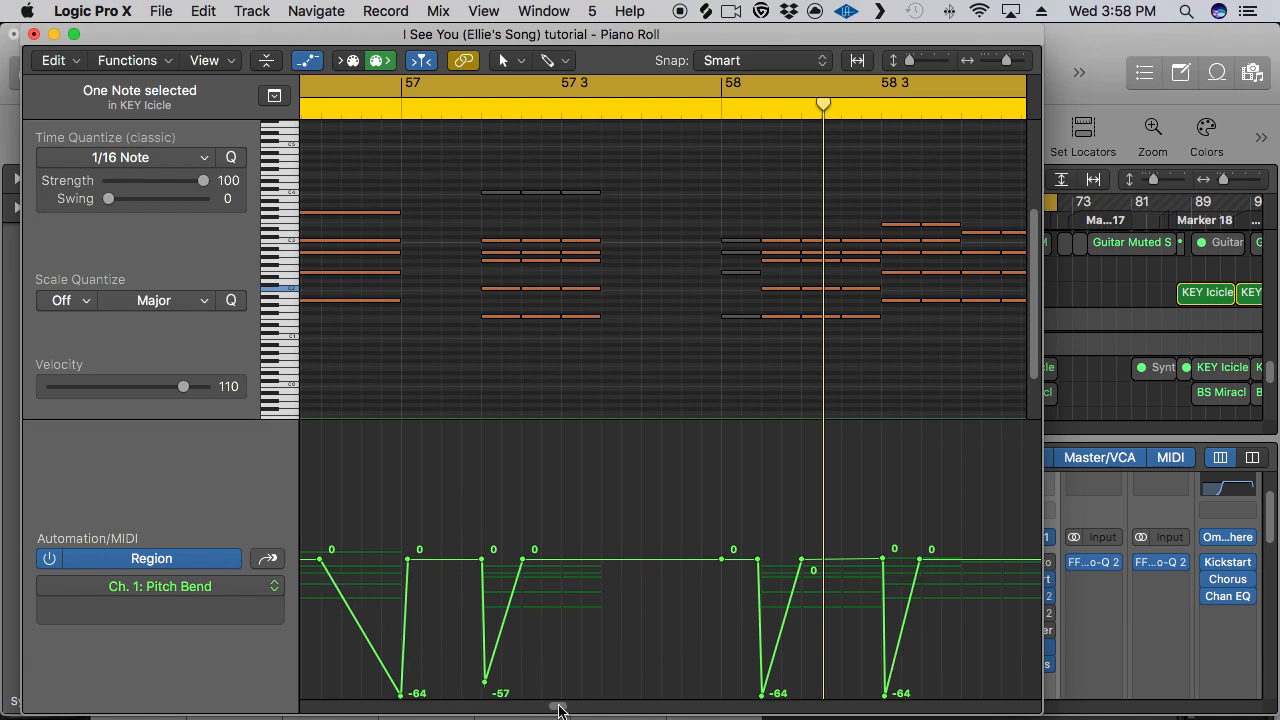
{"action": "scroll", "coordinate": [569, 710], "scroll_direction": "right", "scroll_amount": 5}
Review the chord voicings at the start of the KEY Icicle region, bar 53, and close the Piano Roll
{"action": "left_click_drag", "start_coordinate": [566, 710], "coordinate": [541, 710]}
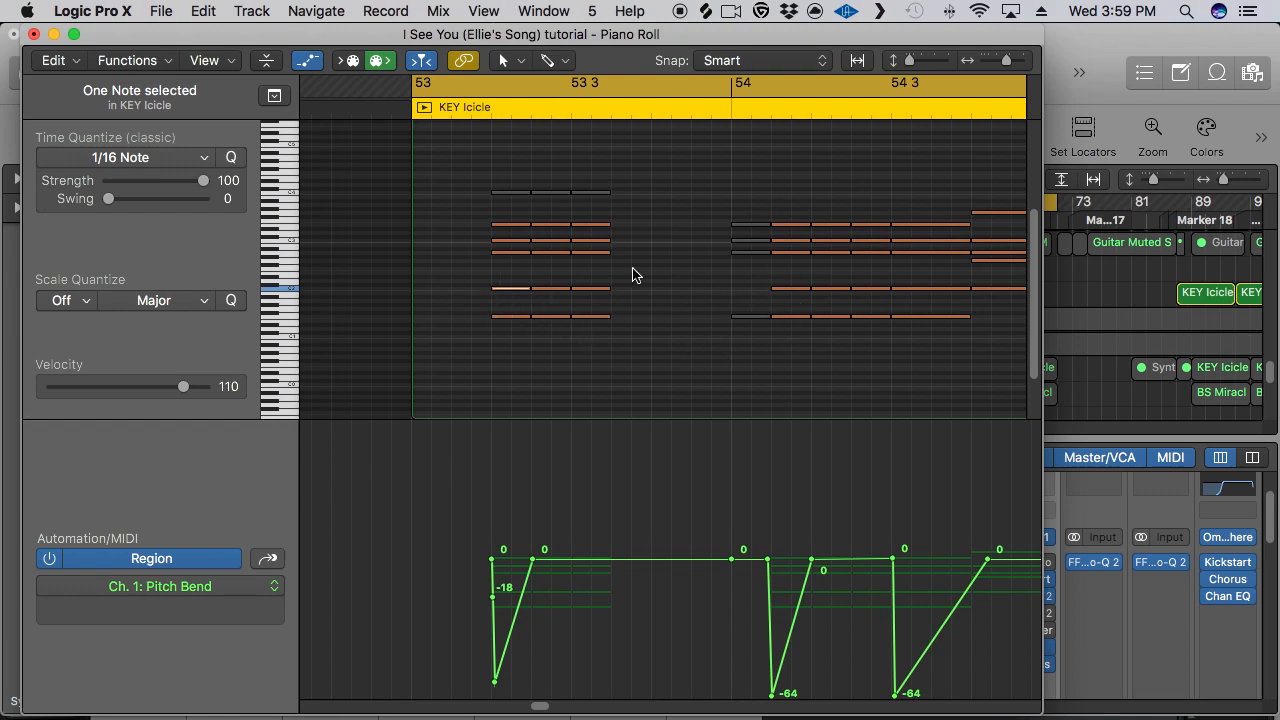
{"action": "scroll", "coordinate": [527, 241], "scroll_direction": "up", "scroll_amount": 5}
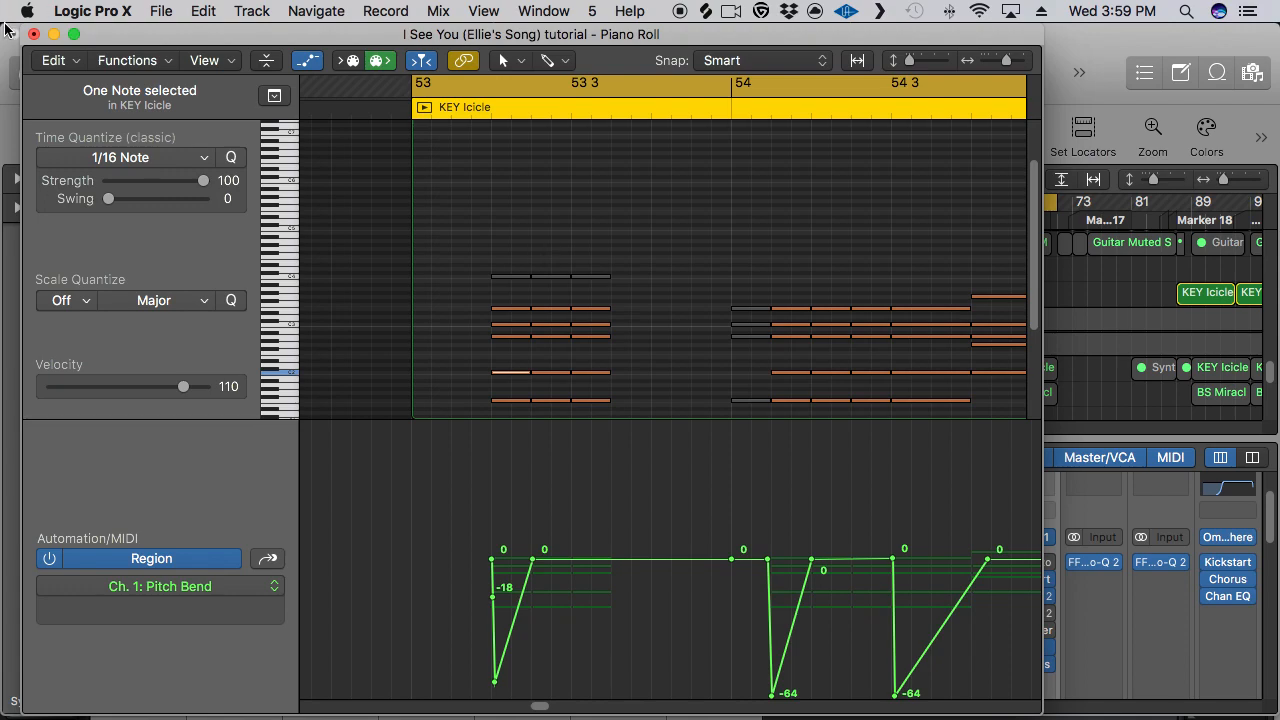
{"action": "left_click_drag", "start_coordinate": [112, 33], "coordinate": [188, 36]}
{"action": "left_click", "coordinate": [108, 35]}
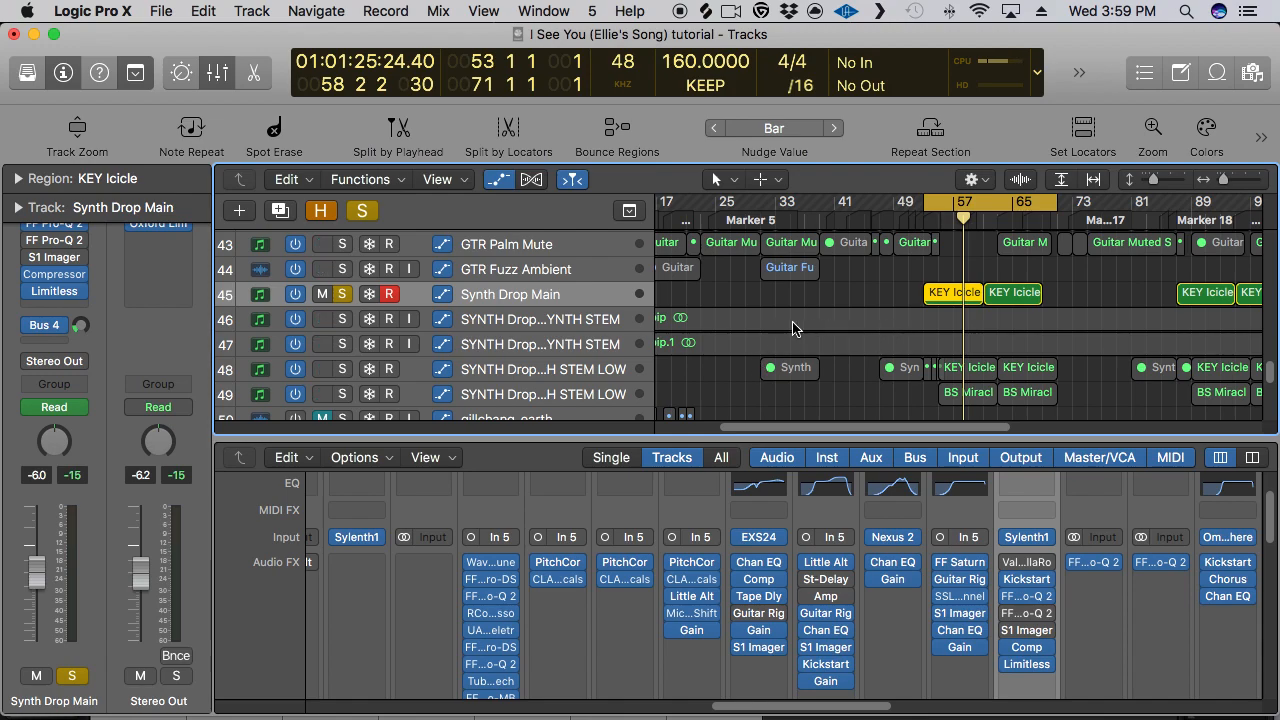
Solo the synth stem tracks 46 and 47 in turn, and clear all solos
{"action": "left_click", "coordinate": [341, 319]}
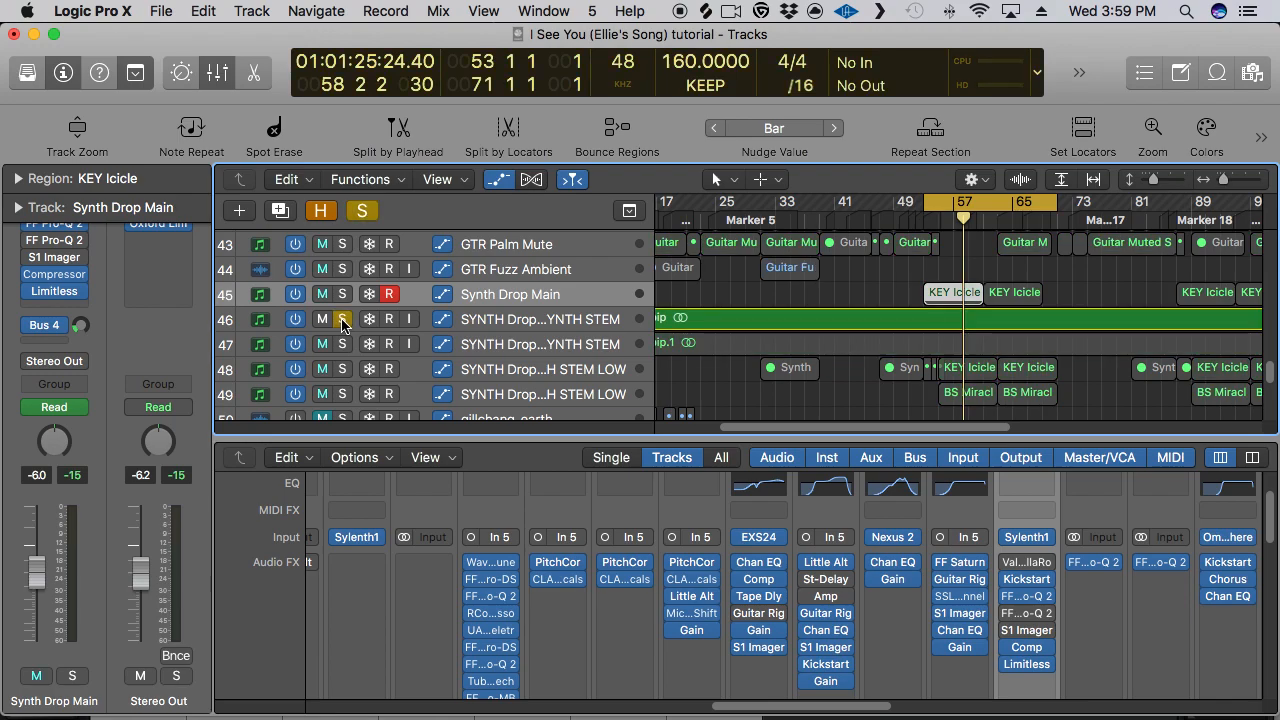
{"action": "left_click", "coordinate": [342, 319]}
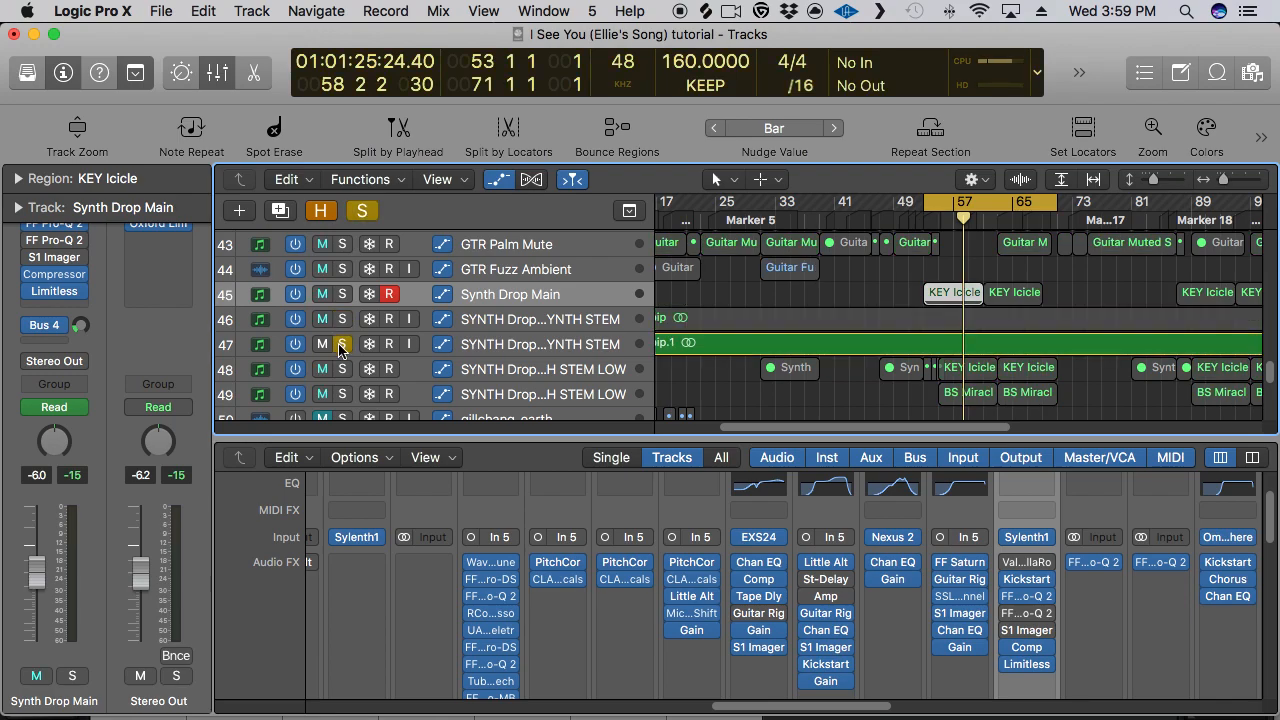
{"action": "left_click", "coordinate": [342, 344]}
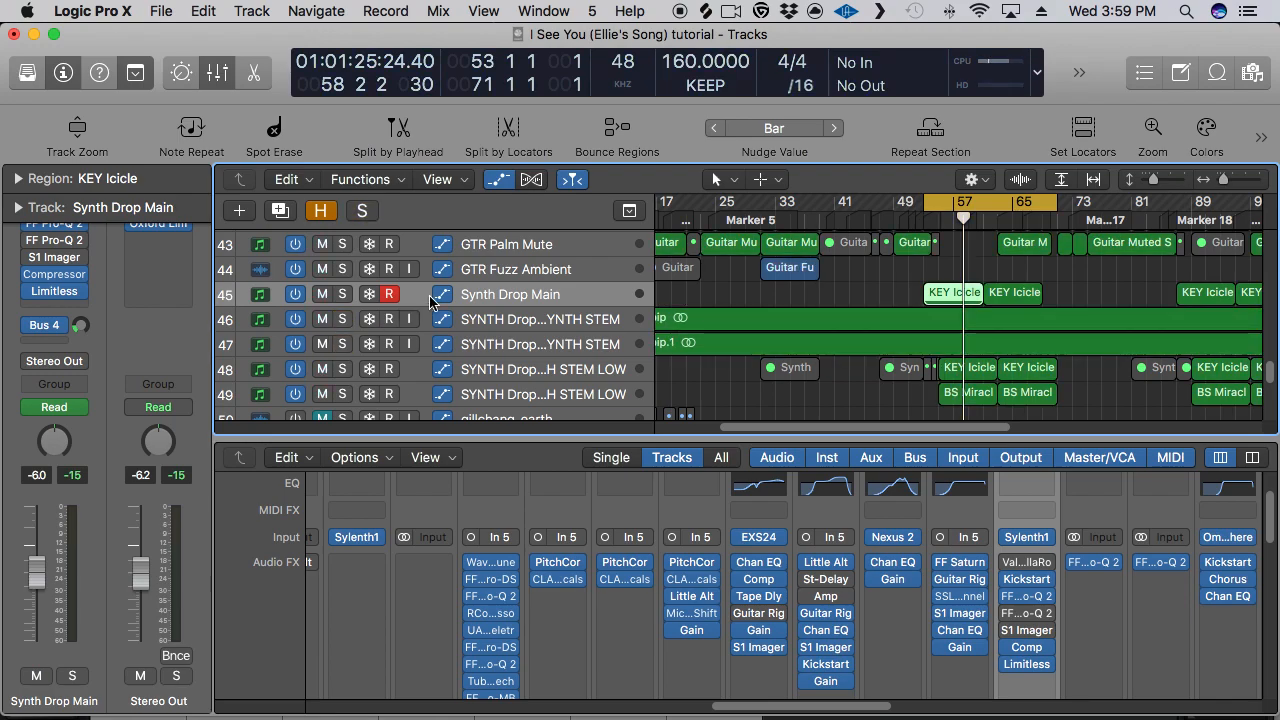
Switch off the Bus 4 send on Synth Drop Main and mute the track
{"action": "left_click", "coordinate": [48, 328]}
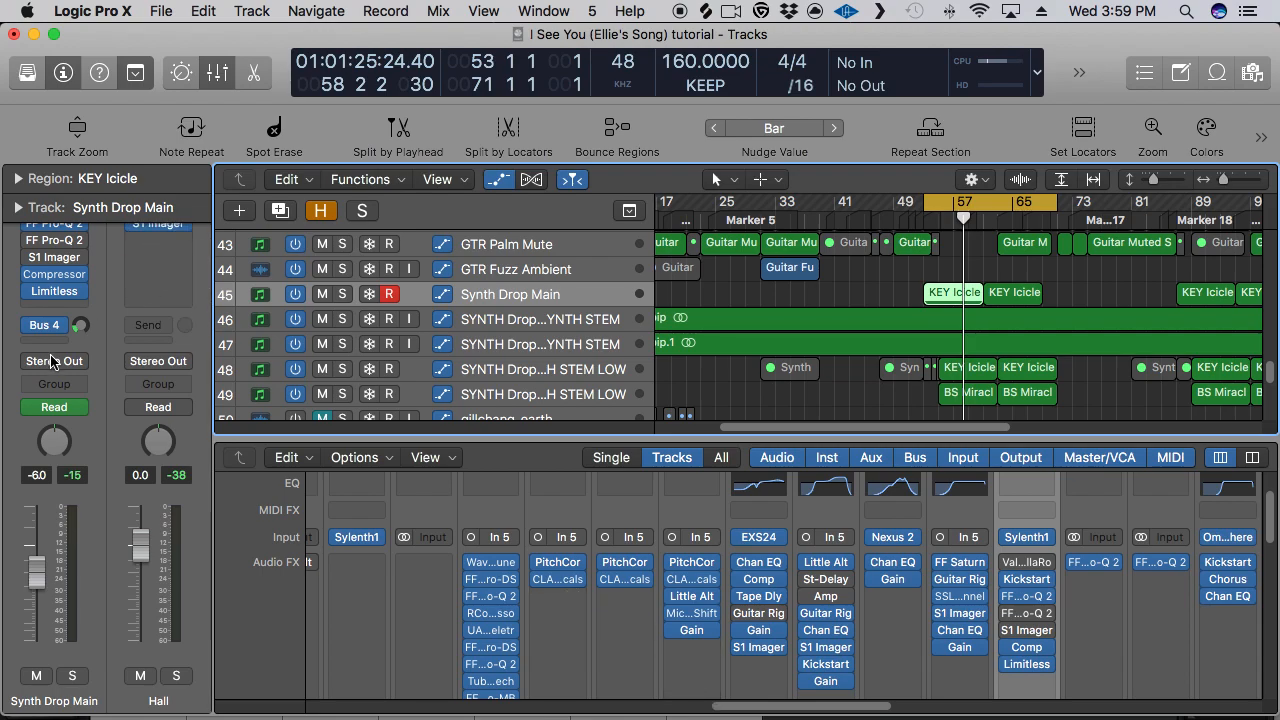
{"action": "left_click", "coordinate": [329, 295]}
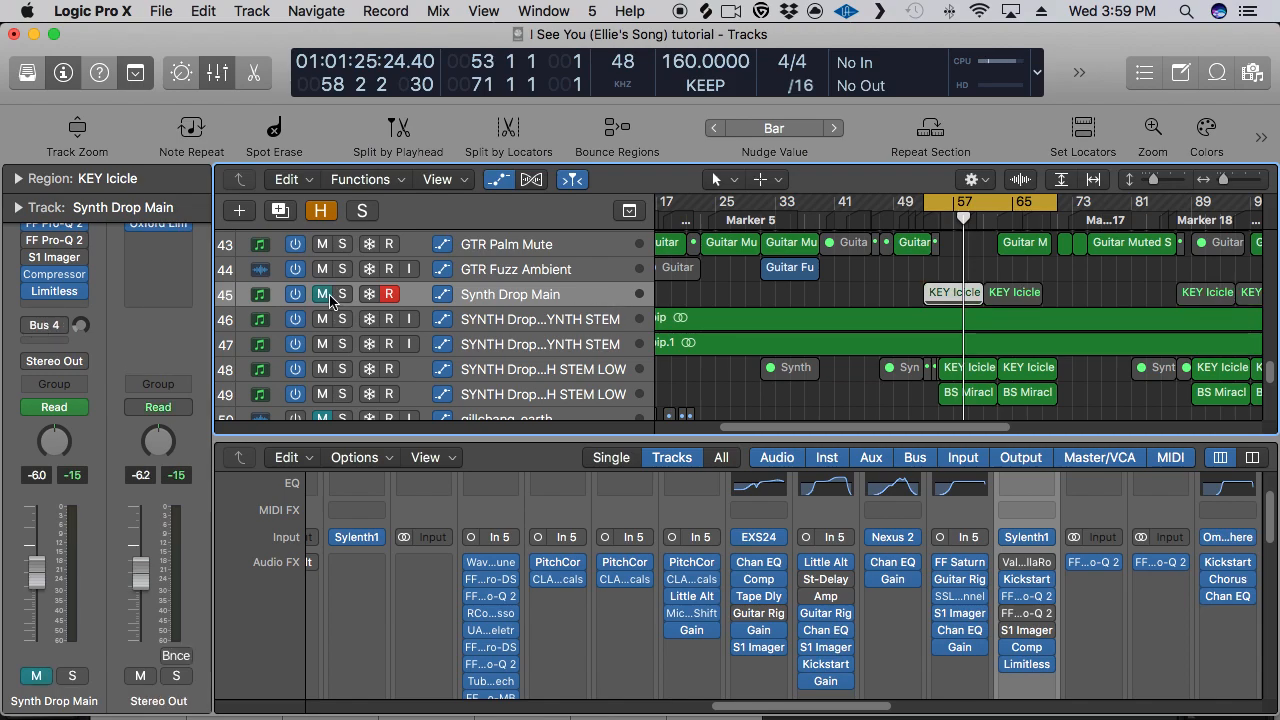
Solo the synth stem on track 46
{"action": "left_click", "coordinate": [343, 320]}
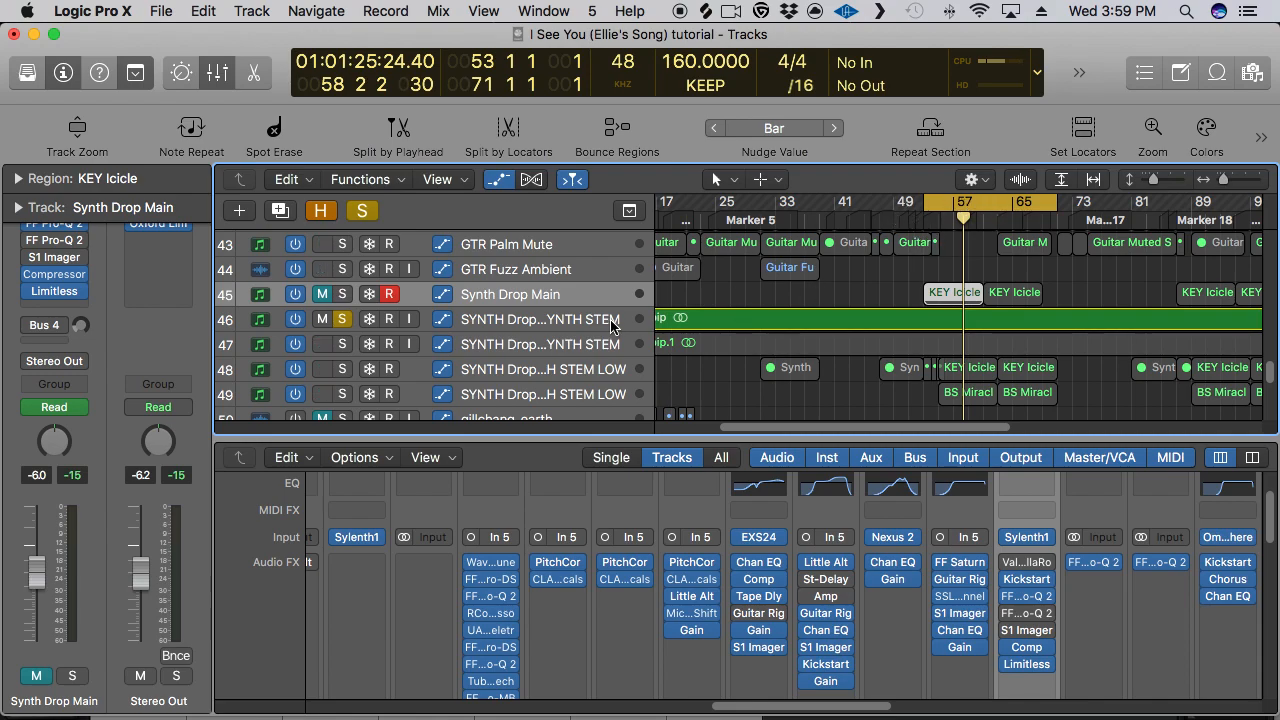
Solo the synth stem on track 47 together with track 46 and play both through the drop
{"action": "left_click", "coordinate": [517, 327]}
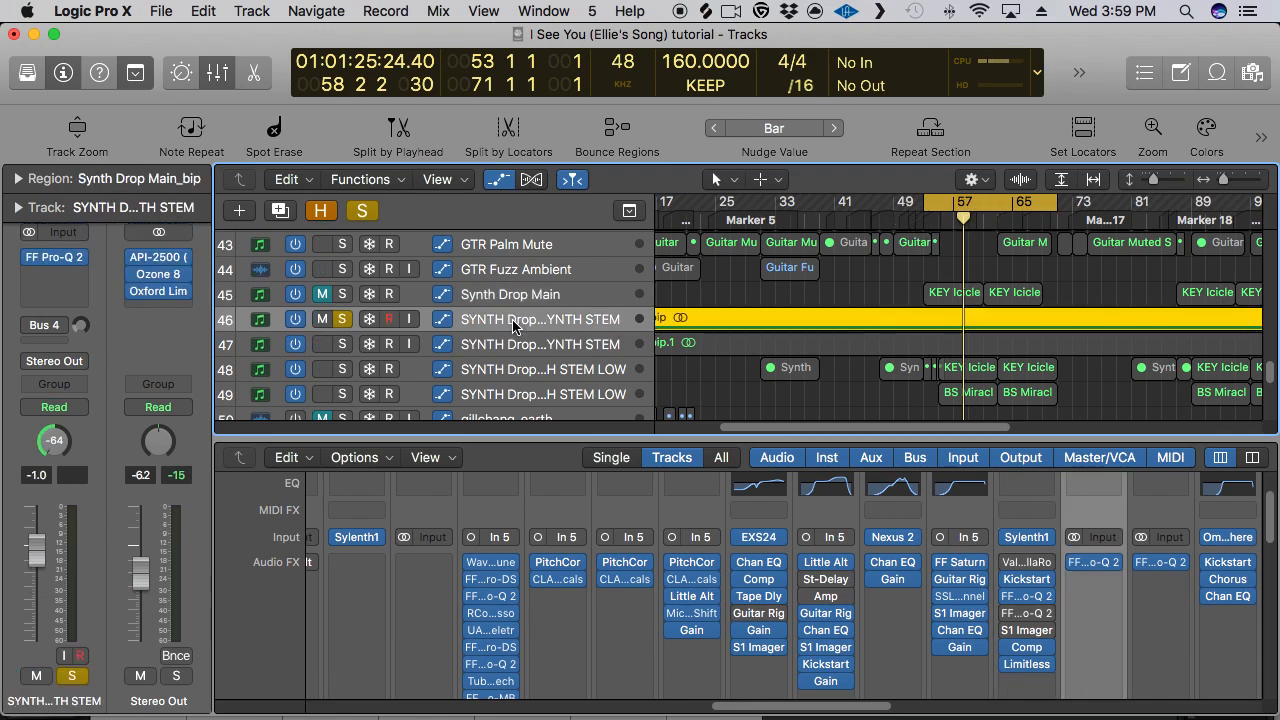
{"action": "left_click", "coordinate": [342, 344]}
{"action": "key", "text": "space"}
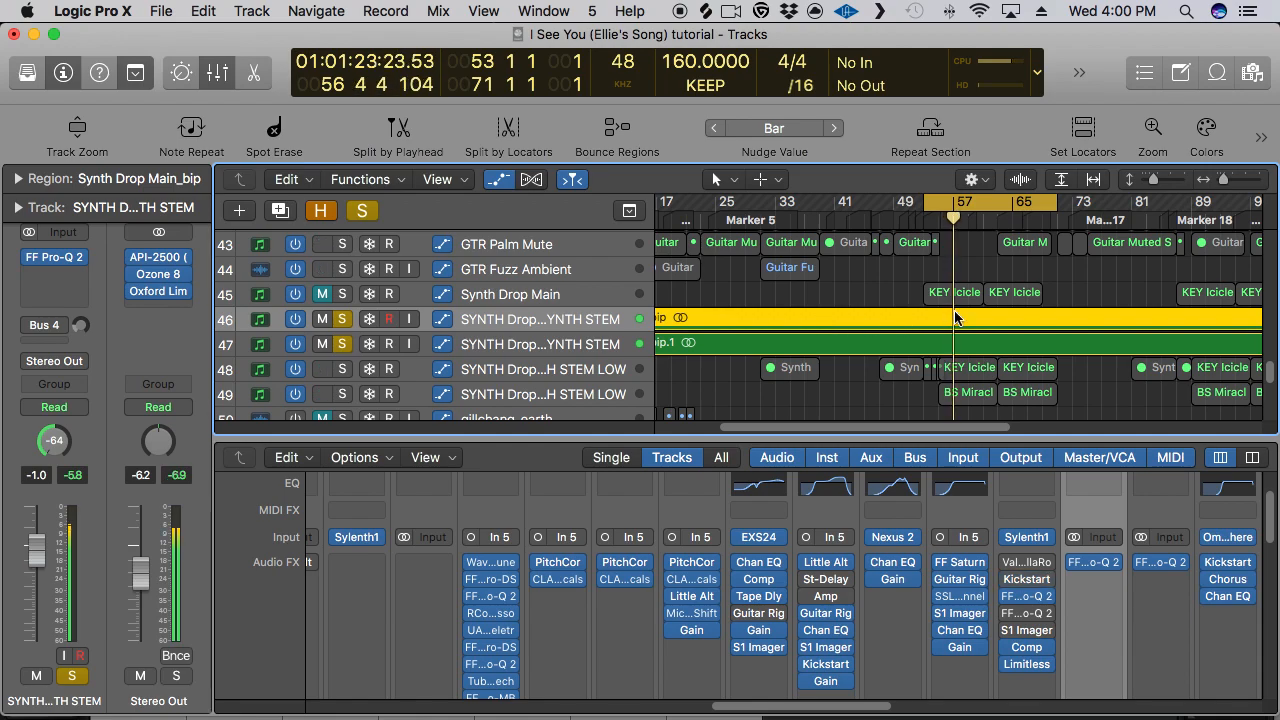
Compare the waveforms of the Synth Drop Main L and R stems between bars 54 and 57
{"action": "left_click_drag", "start_coordinate": [920, 294], "coordinate": [1100, 377]}
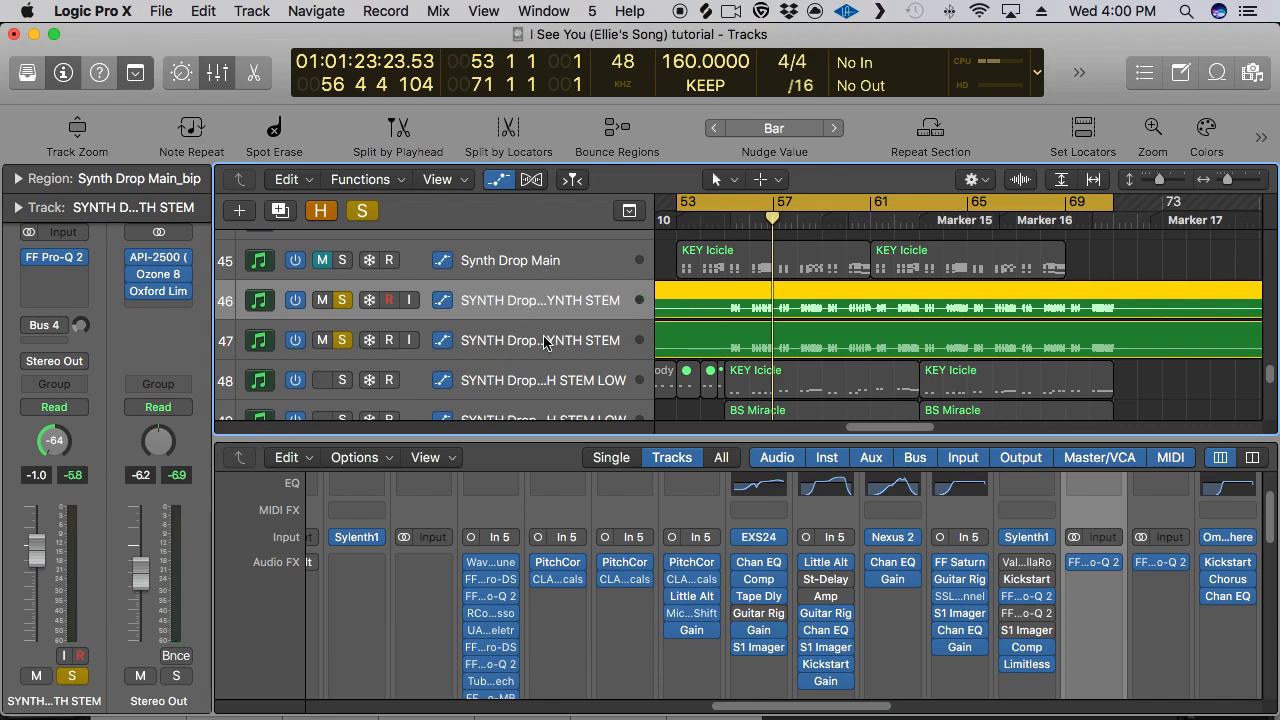
{"action": "left_click_drag", "start_coordinate": [716, 284], "coordinate": [768, 358]}
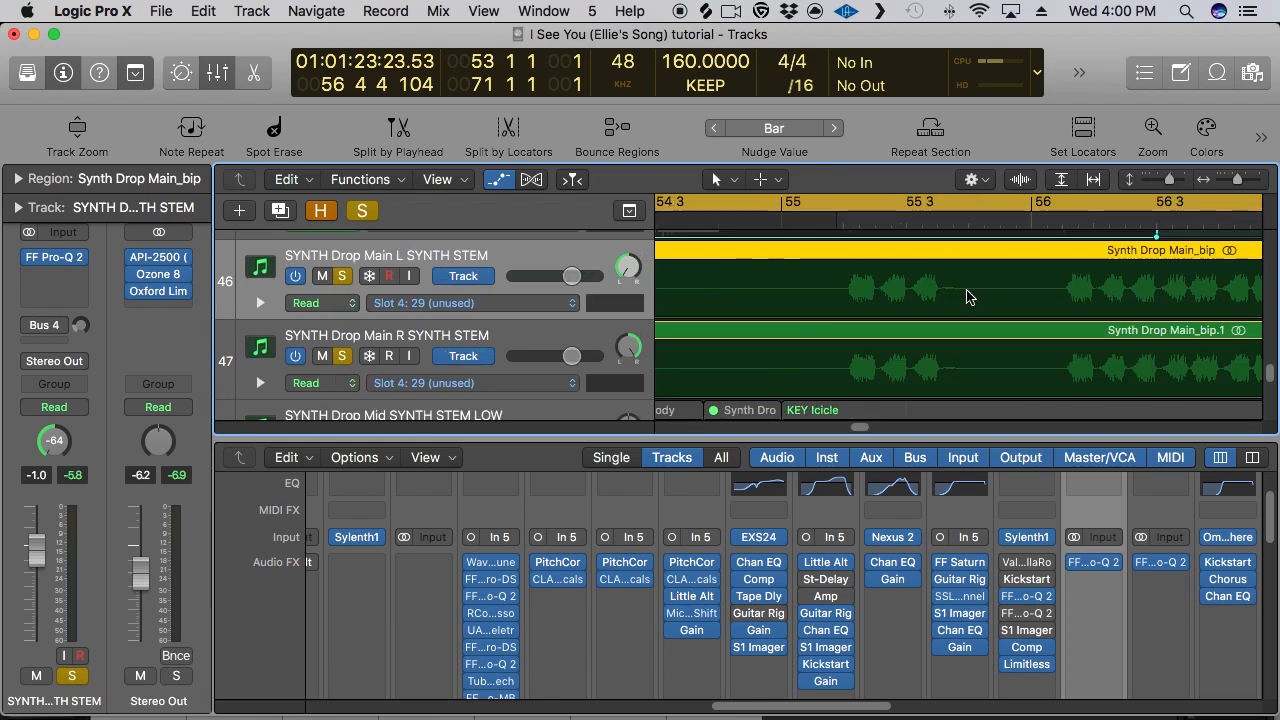
{"action": "left_click_drag", "start_coordinate": [821, 273], "coordinate": [897, 382]}
{"action": "mouse_move", "coordinate": [816, 281]}
{"action": "left_mouse_down"}
{"action": "mouse_move", "coordinate": [885, 313]}
{"action": "mouse_move", "coordinate": [984, 389]}
{"action": "left_mouse_up"}
{"action": "left_click", "coordinate": [927, 312]}
{"action": "left_click_drag", "start_coordinate": [832, 253], "coordinate": [986, 390]}
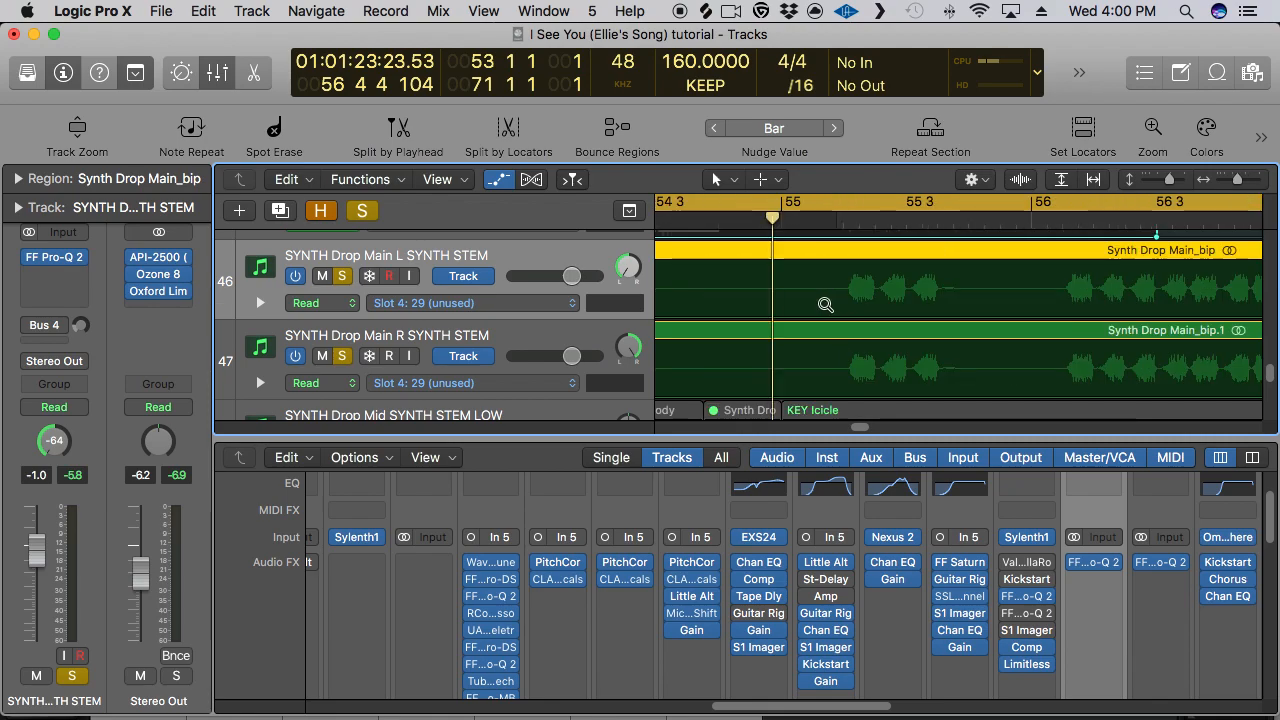
{"action": "left_click", "coordinate": [826, 304]}
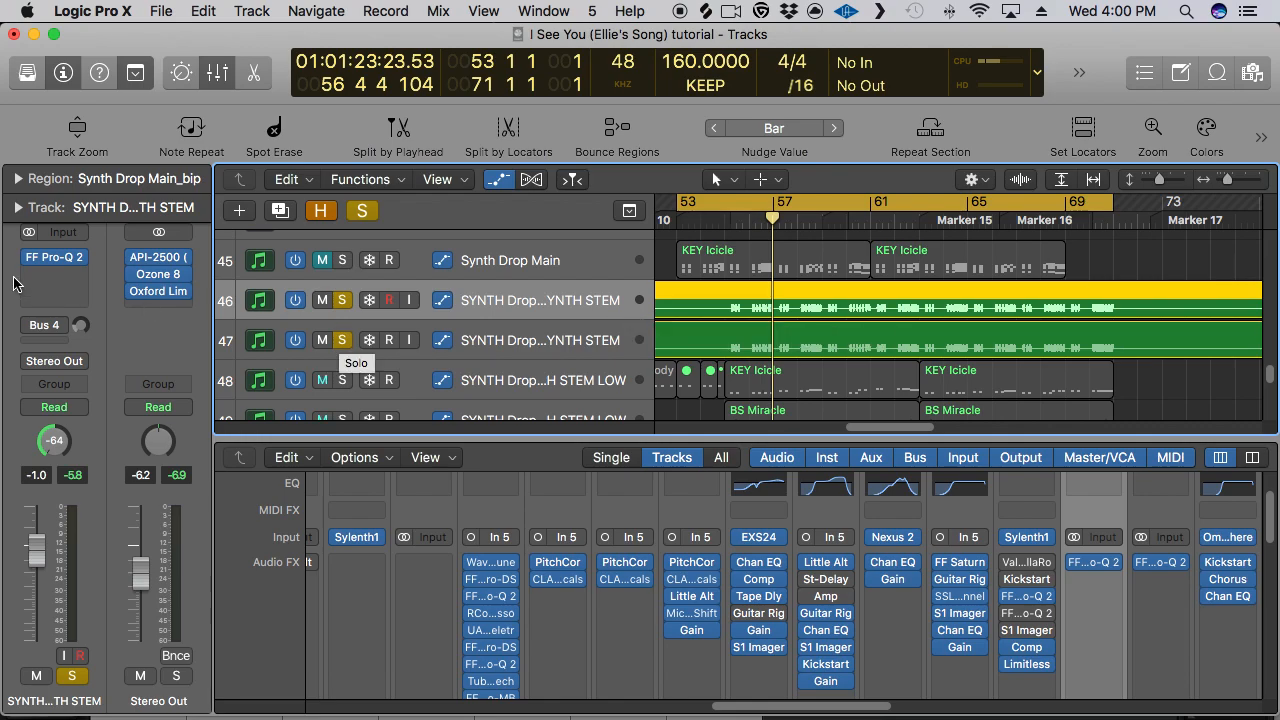
Inspect the FF Pro-Q 2 curves on the Synth Drop Main L and R stems, closing each plug-in window
{"action": "left_click", "coordinate": [55, 259]}
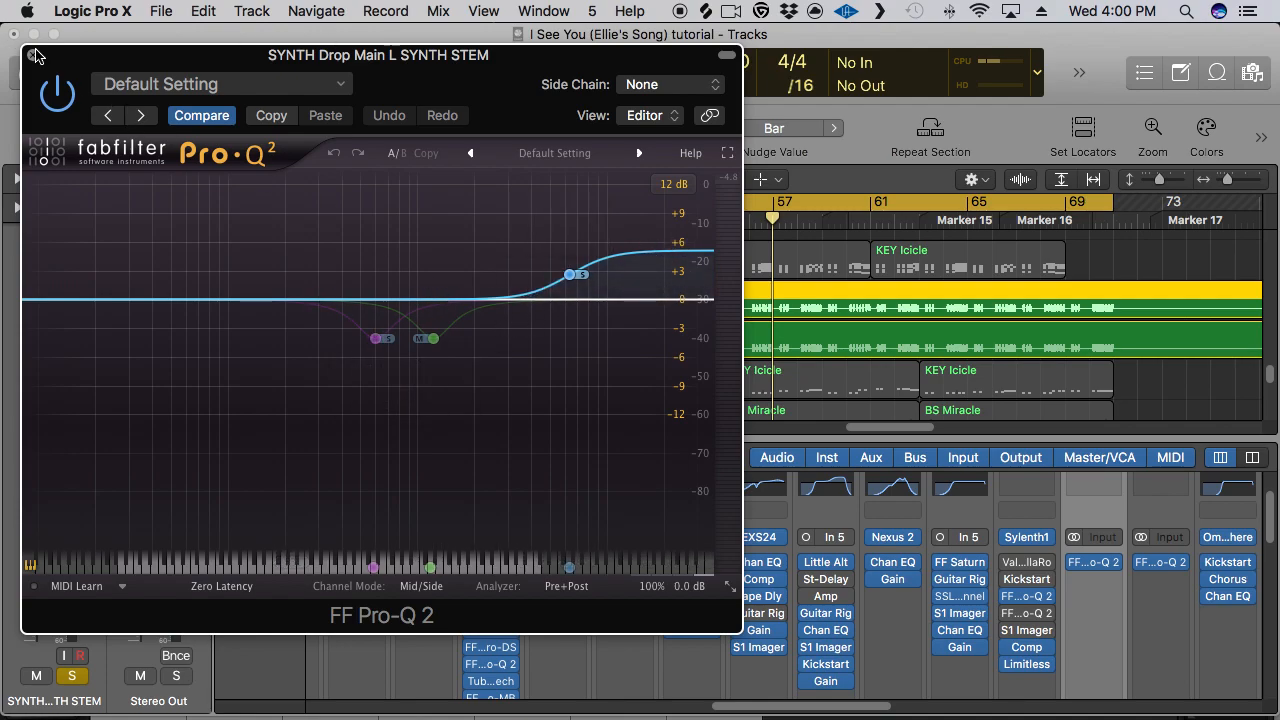
{"action": "left_click", "coordinate": [34, 54]}
{"action": "left_click", "coordinate": [530, 342]}
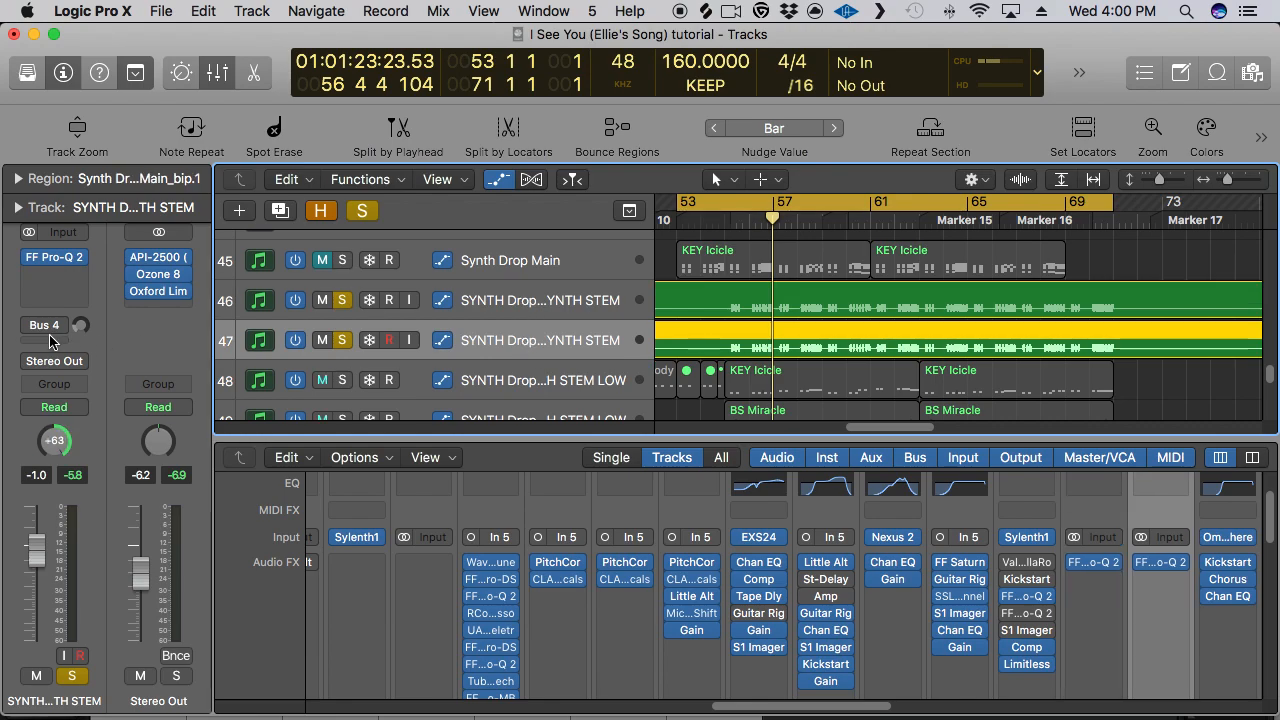
{"action": "left_click", "coordinate": [58, 262]}
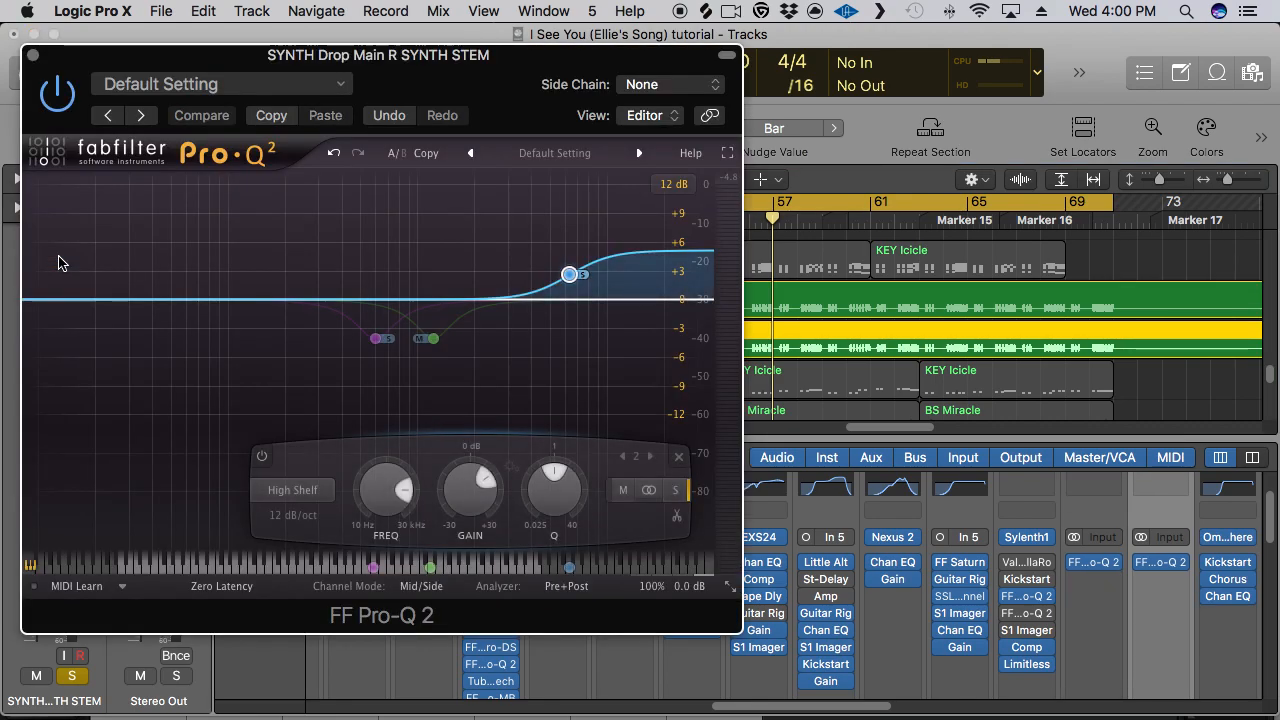
{"action": "left_click", "coordinate": [32, 55]}
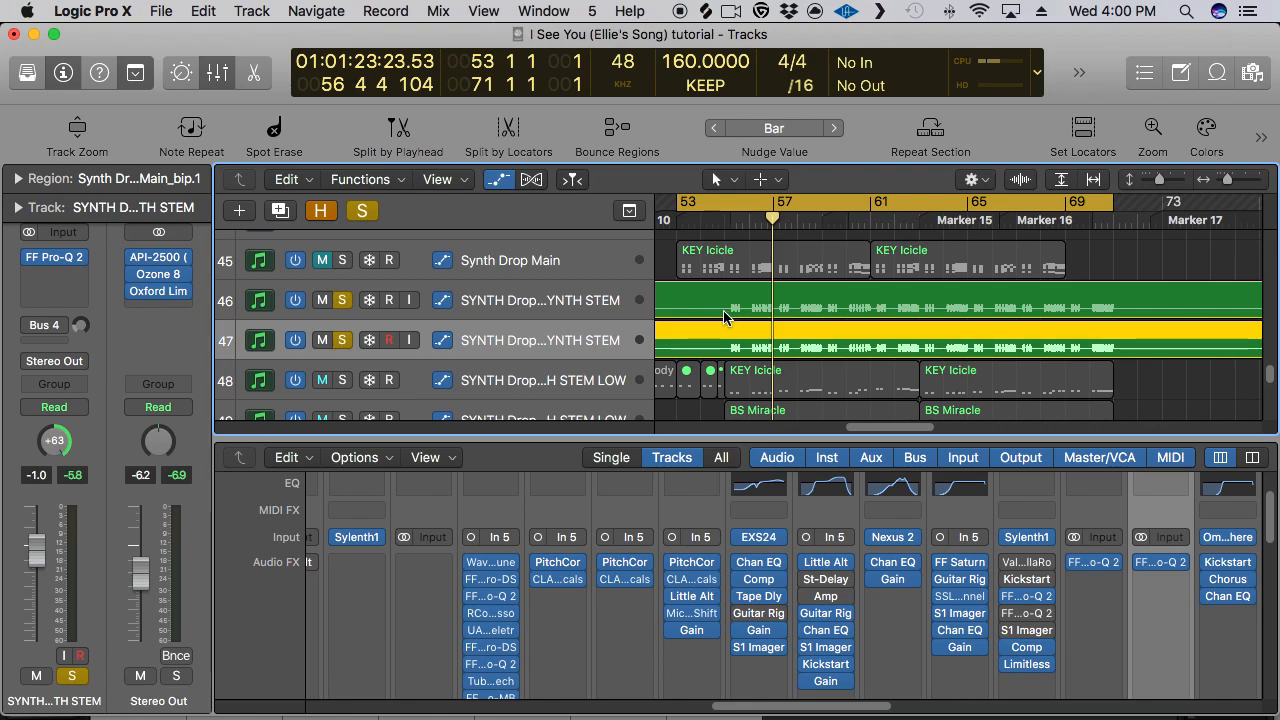
Add the low synth stem on track 48 to the solos and play from about bar 55
{"action": "scroll", "coordinate": [724, 316], "scroll_direction": "down", "scroll_amount": 1}
{"action": "left_click", "coordinate": [342, 371]}
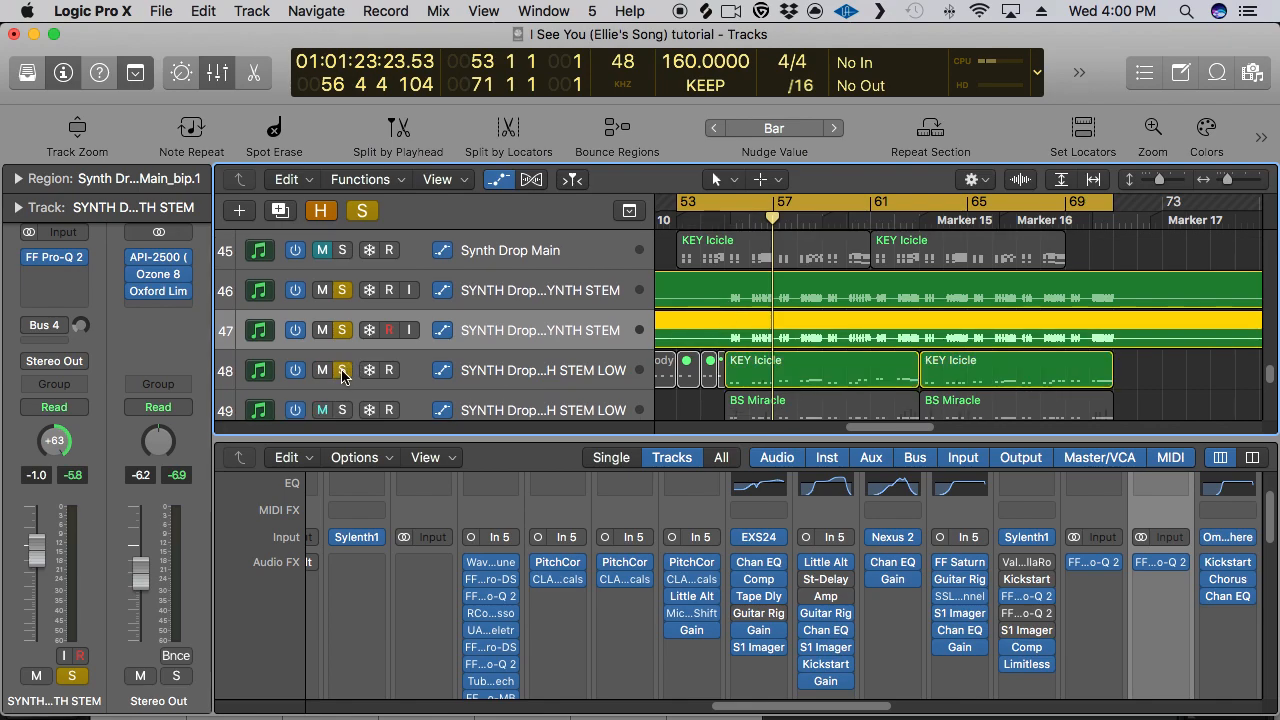
{"action": "key", "text": "space"}
{"action": "left_click", "coordinate": [729, 222]}
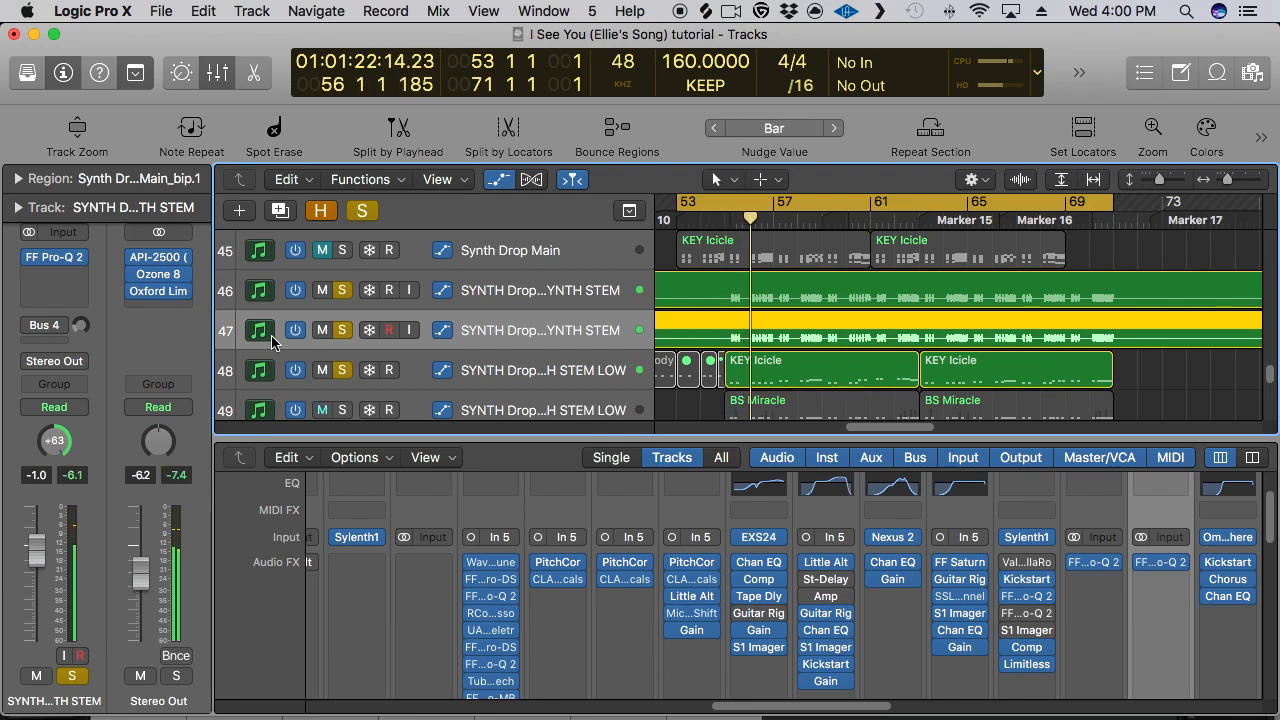
Unsolo the L and R stems on tracks 46 and 47 to hear the low stem on track 48 alone
{"action": "left_click", "coordinate": [333, 331]}
{"action": "left_click", "coordinate": [341, 290]}
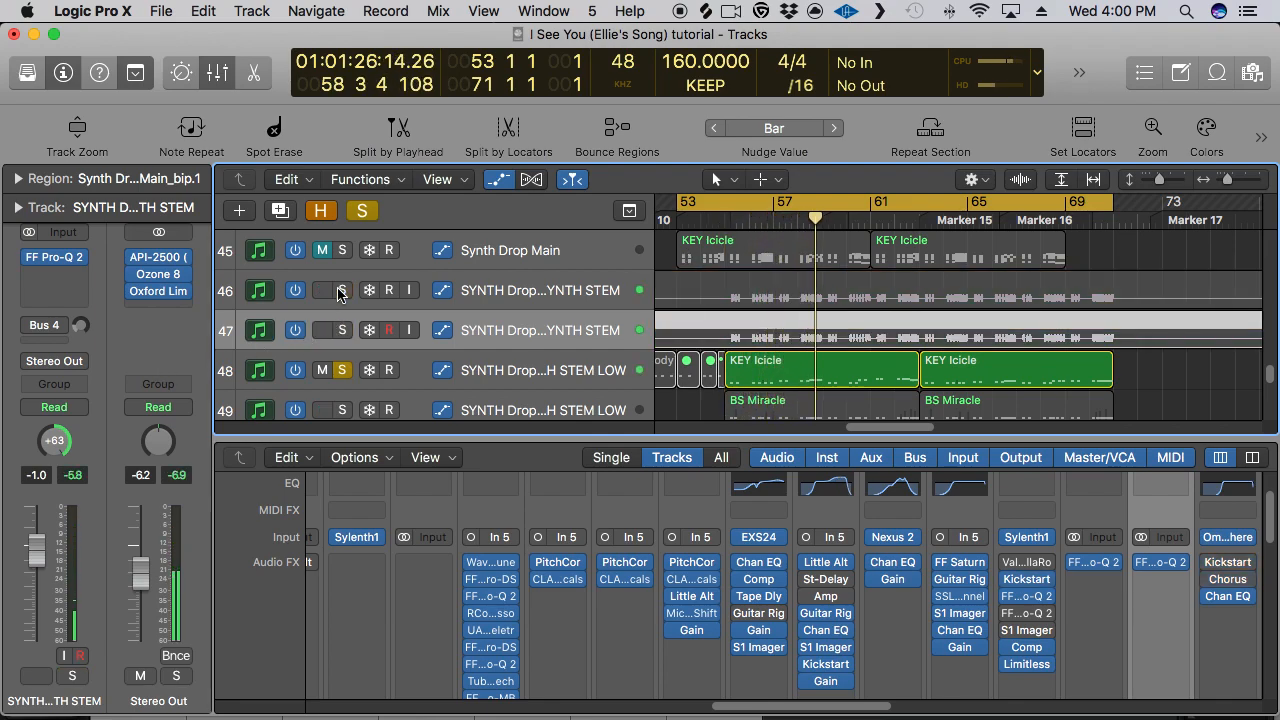
{"action": "left_click", "coordinate": [341, 290]}
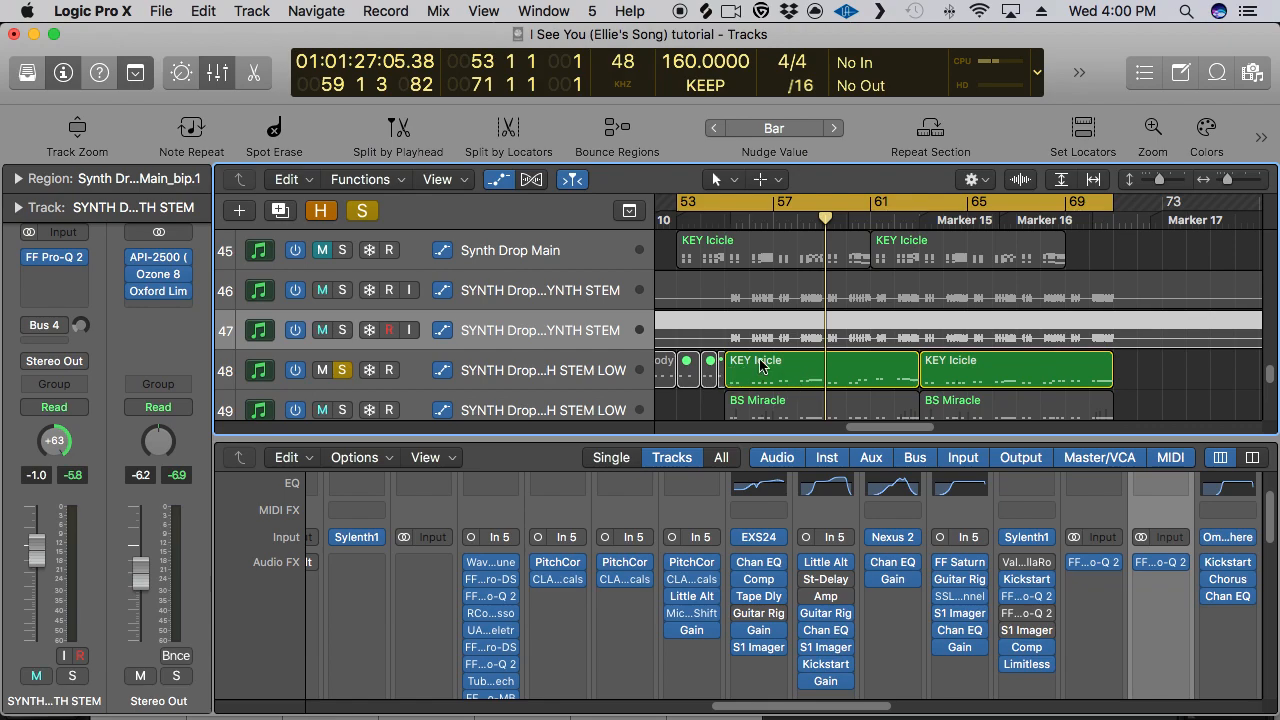
Solo tracks 46 and 47 again alongside track 48 and play from about bar 57
{"action": "left_click", "coordinate": [341, 331]}
{"action": "left_click", "coordinate": [342, 290]}
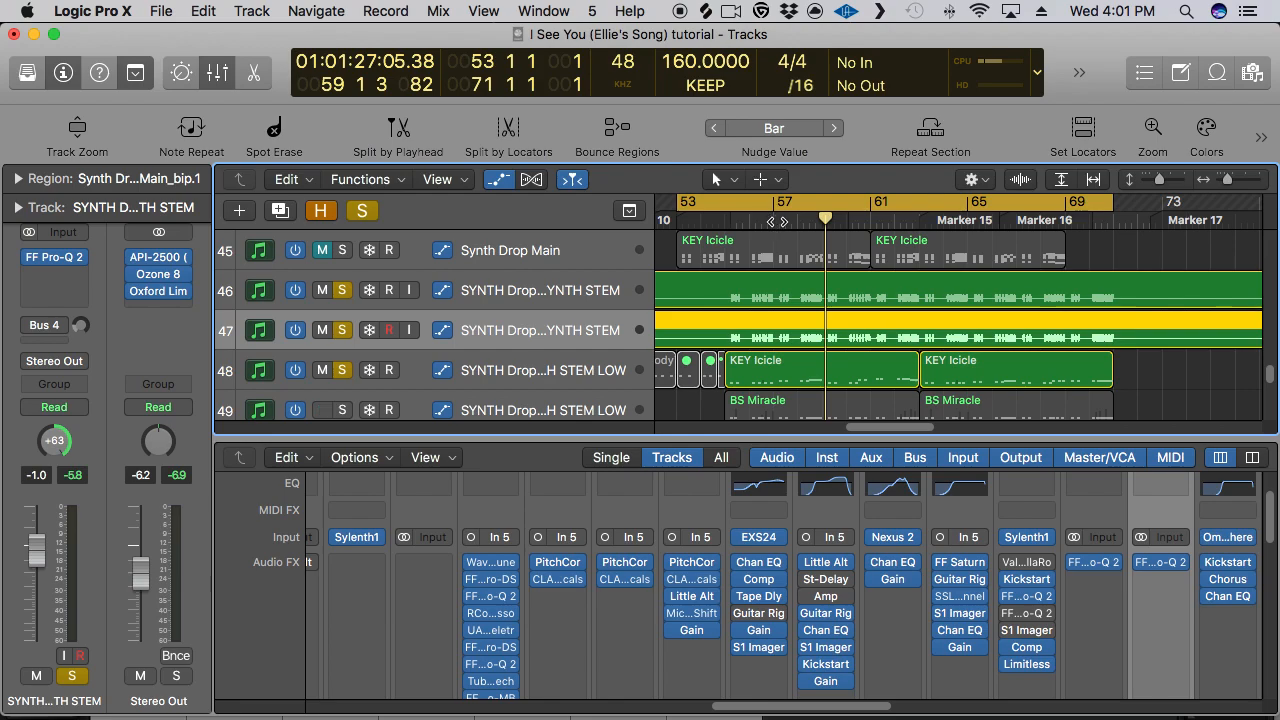
{"action": "left_click", "coordinate": [775, 221]}
{"action": "key", "text": "space"}
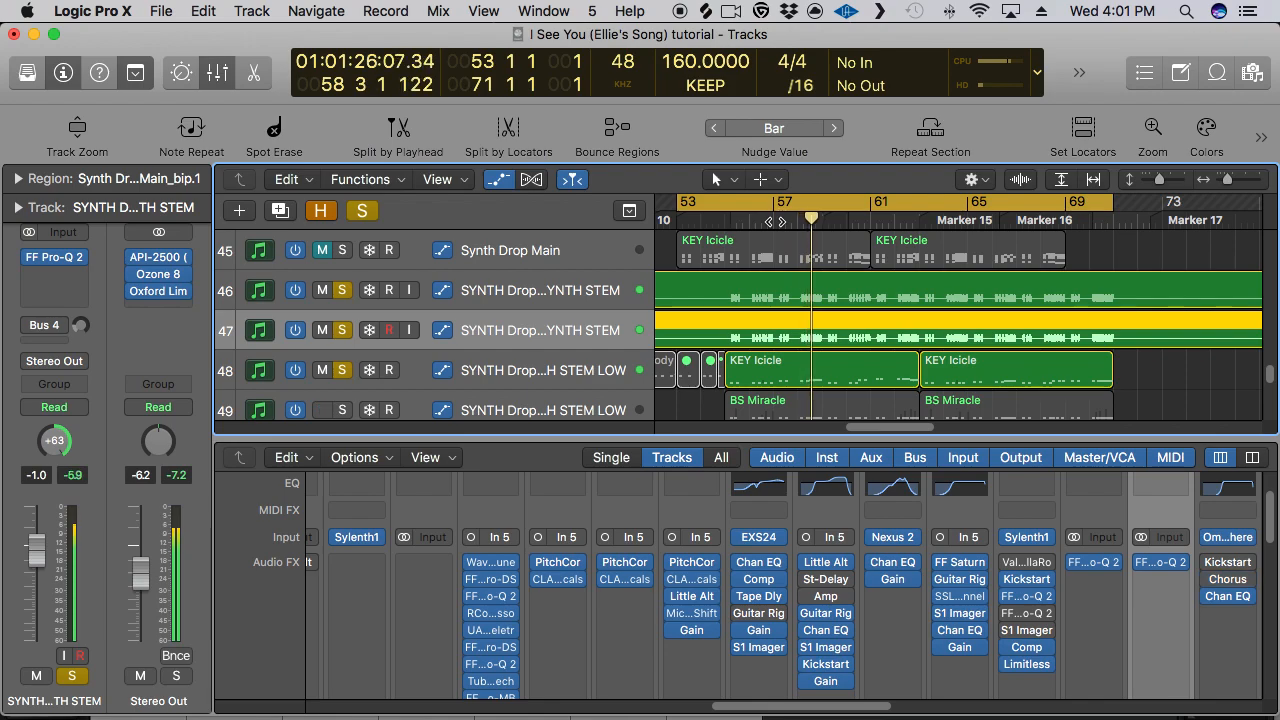
{"action": "mouse_move", "coordinate": [1224, 564]}
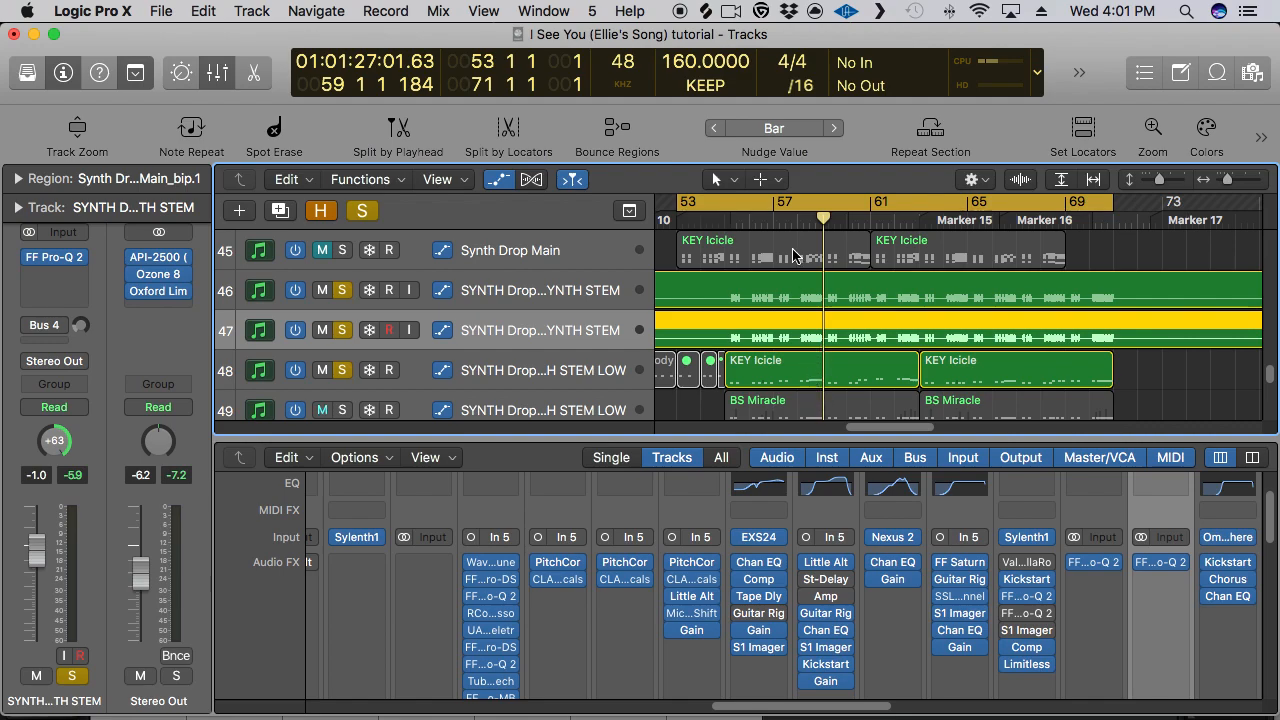
Switch the solo from tracks 46 to 48 to the low stem on track 49 and play from about bar 56
{"action": "left_click", "coordinate": [342, 370]}
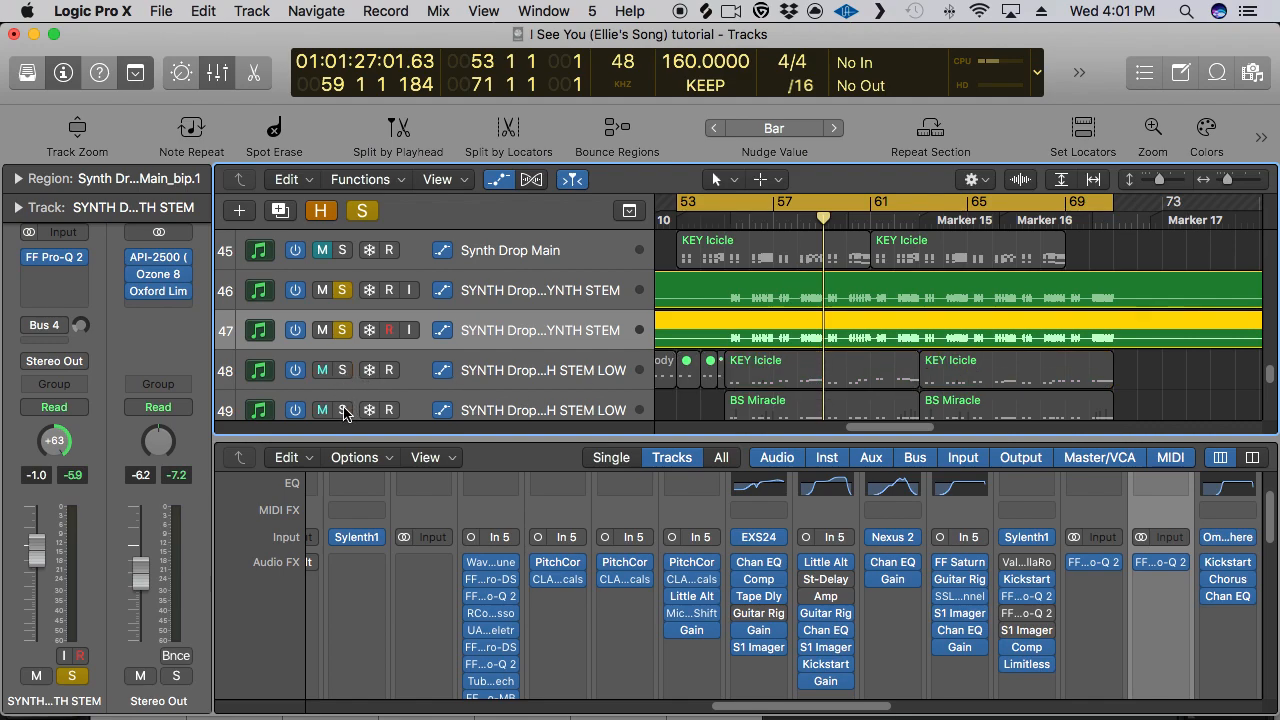
{"action": "left_click", "coordinate": [342, 408]}
{"action": "left_click", "coordinate": [342, 328]}
{"action": "left_click", "coordinate": [341, 292]}
{"action": "left_click_drag", "start_coordinate": [752, 218], "coordinate": [748, 218]}
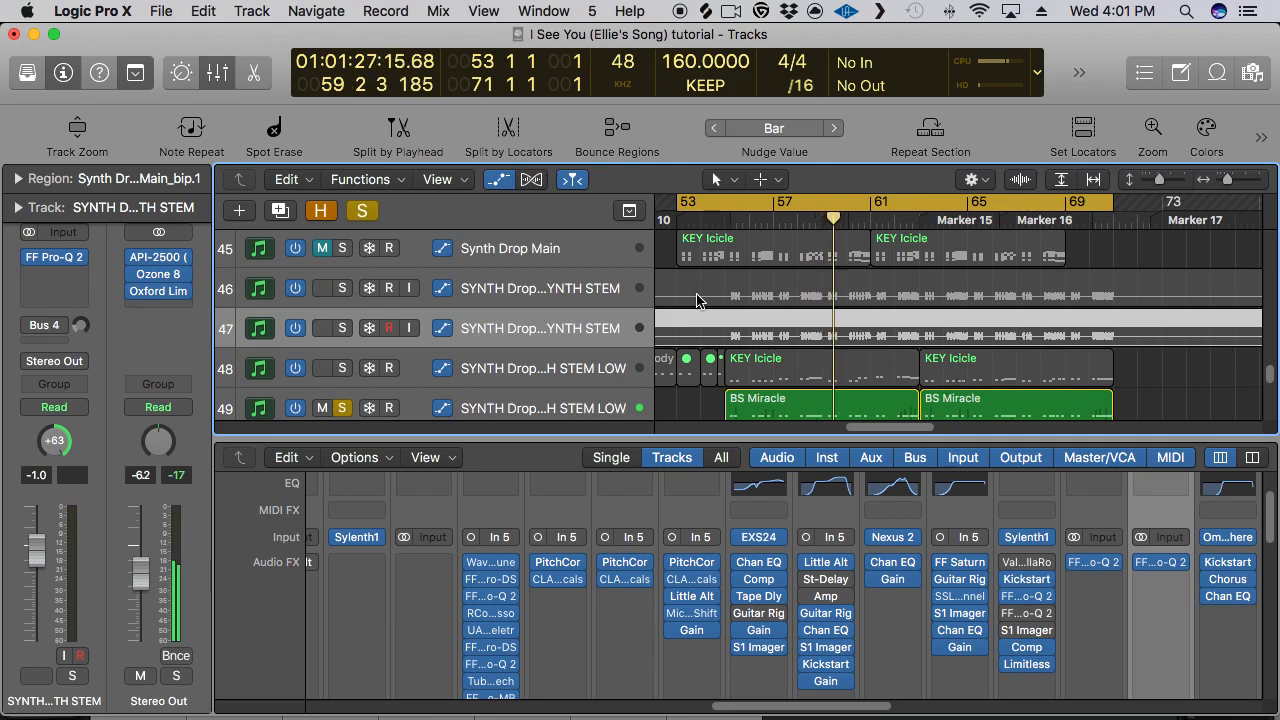
Solo tracks 46 to 48 alongside track 49, play all four synth stems through the drop, and clear their solos
{"action": "scroll", "coordinate": [698, 292], "scroll_direction": "down", "scroll_amount": 1}
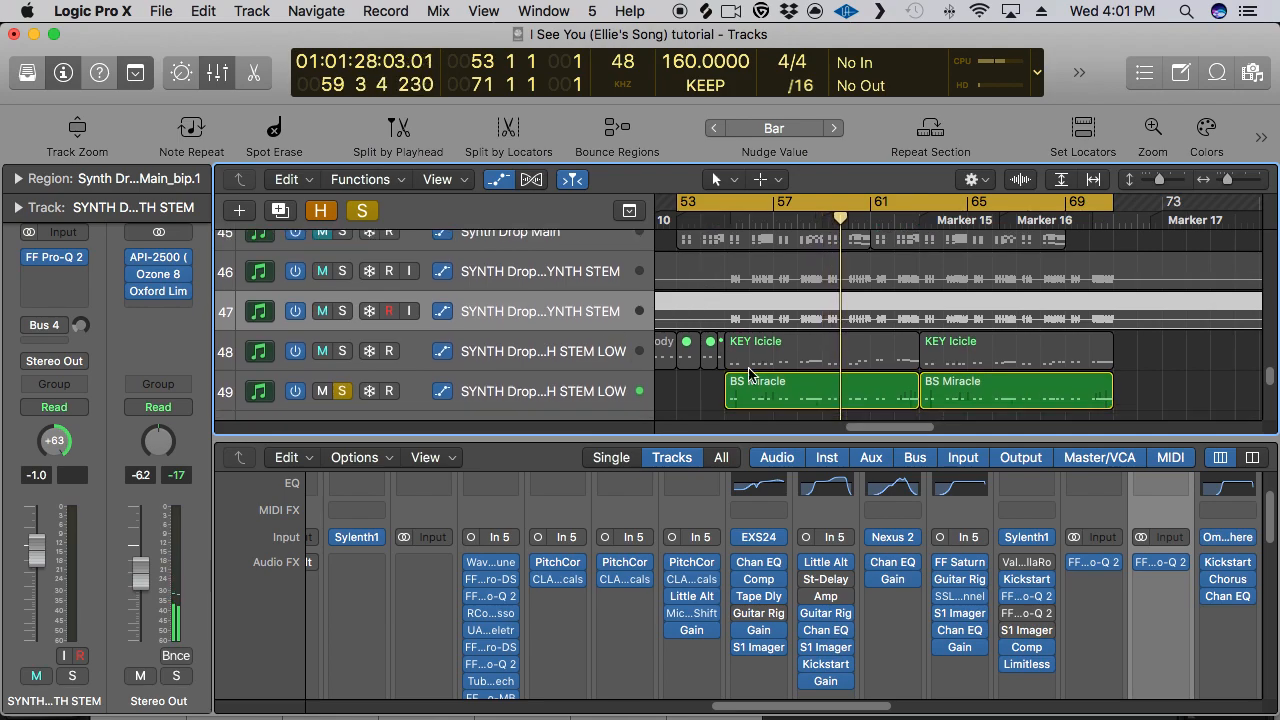
{"action": "left_click_drag", "start_coordinate": [344, 355], "coordinate": [344, 275]}
{"action": "left_click", "coordinate": [674, 220]}
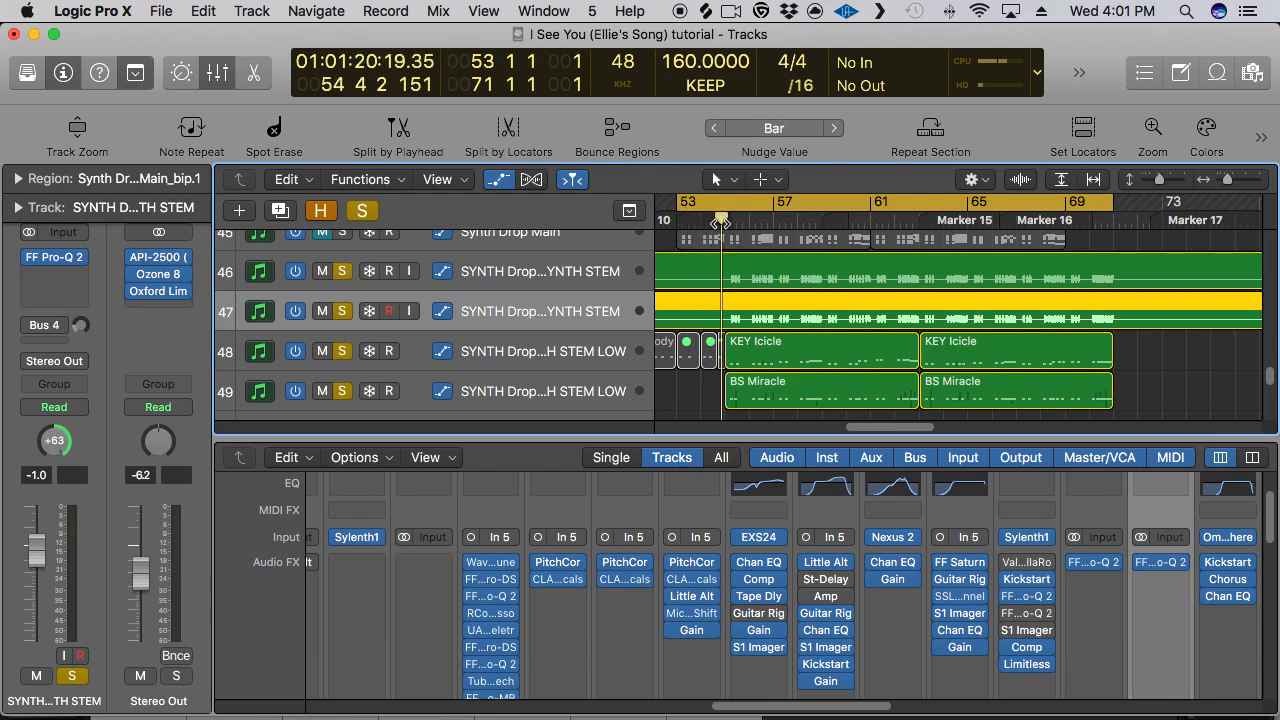
{"action": "scroll", "coordinate": [730, 316], "scroll_direction": "down", "scroll_amount": 4}
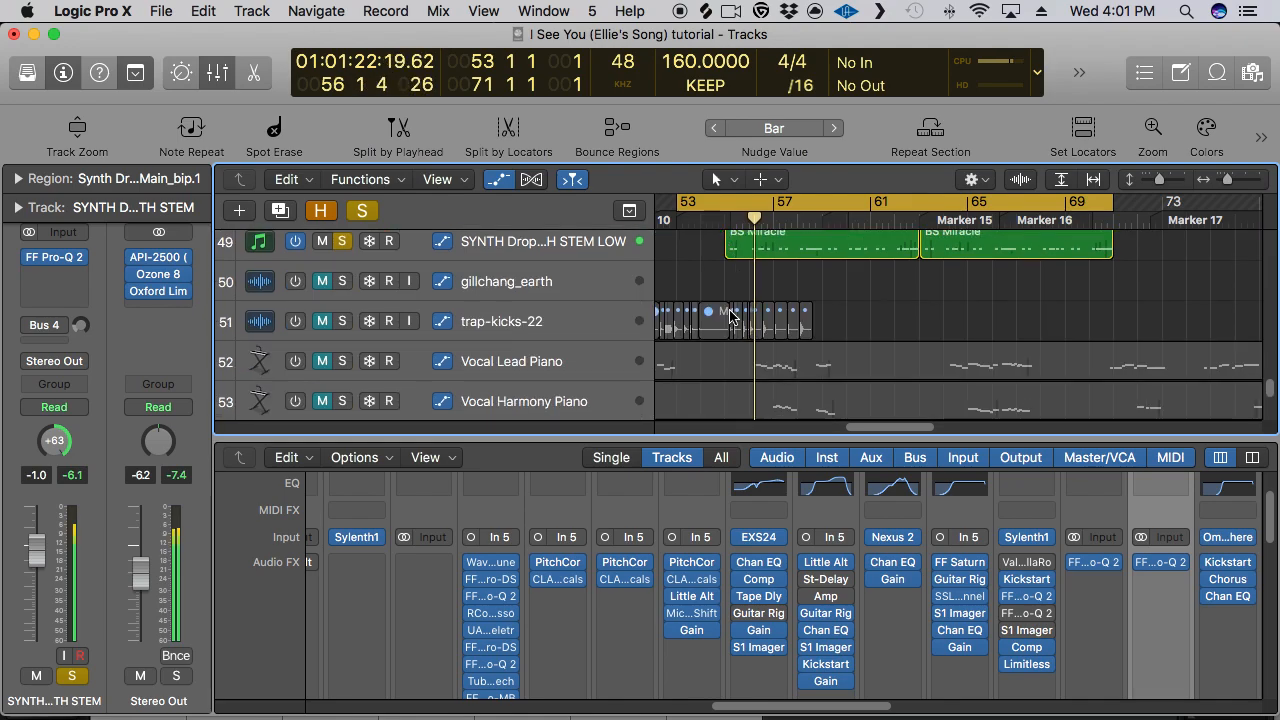
{"action": "scroll", "coordinate": [730, 316], "scroll_direction": "up", "scroll_amount": 5}
{"action": "scroll", "coordinate": [730, 316], "scroll_direction": "down", "scroll_amount": 2}
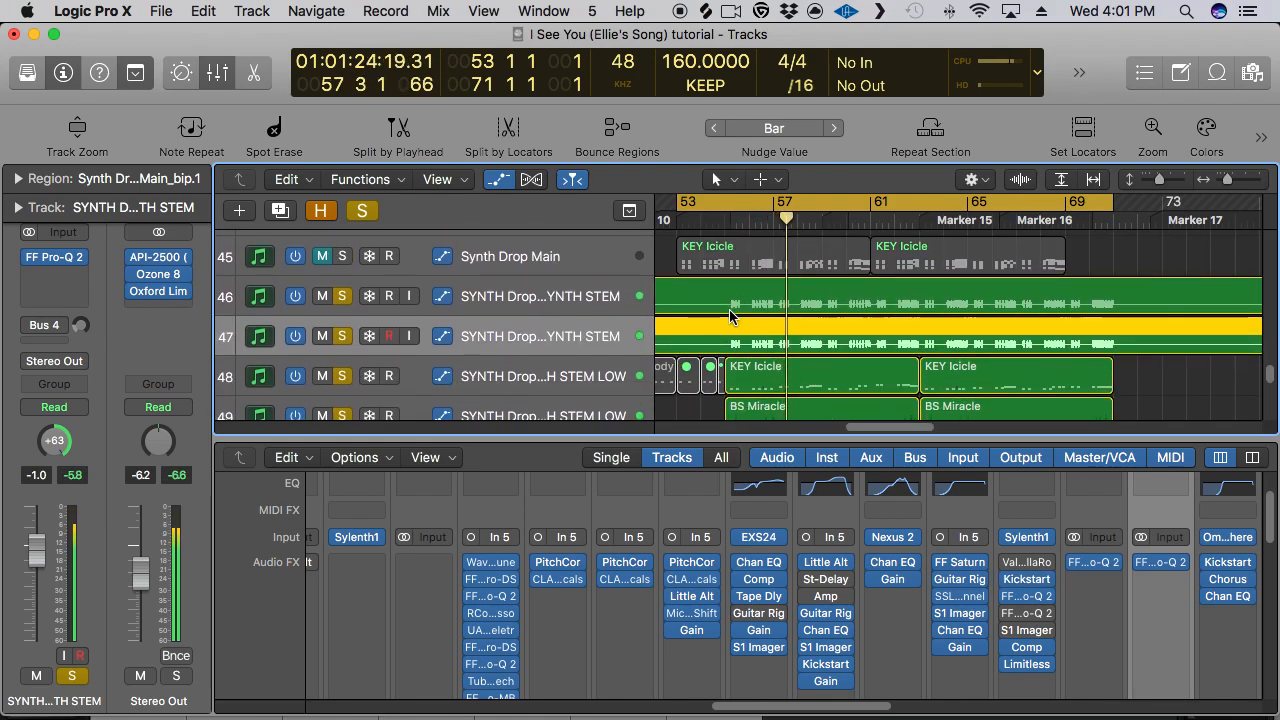
{"action": "left_click_drag", "start_coordinate": [341, 287], "coordinate": [345, 405]}
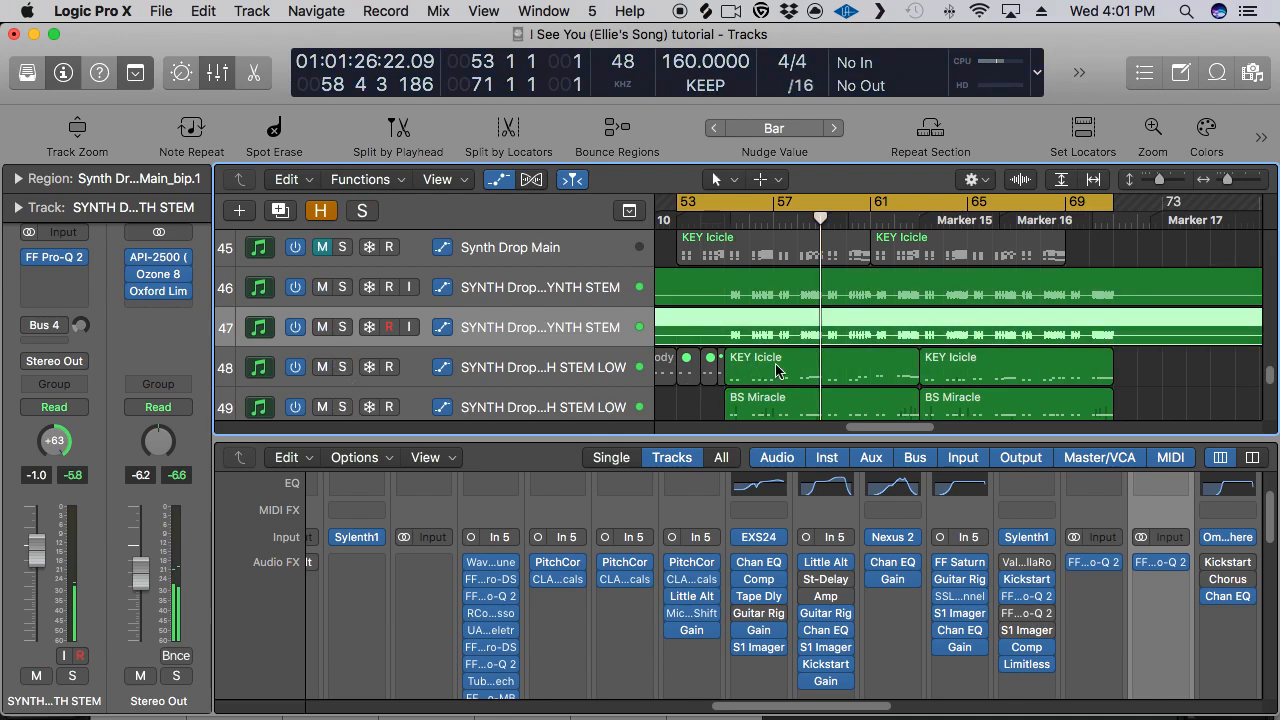
Solo the BASS Sub track and play its KEY Icicle part in the drop
{"action": "scroll", "coordinate": [842, 353], "scroll_direction": "up", "scroll_amount": 15}
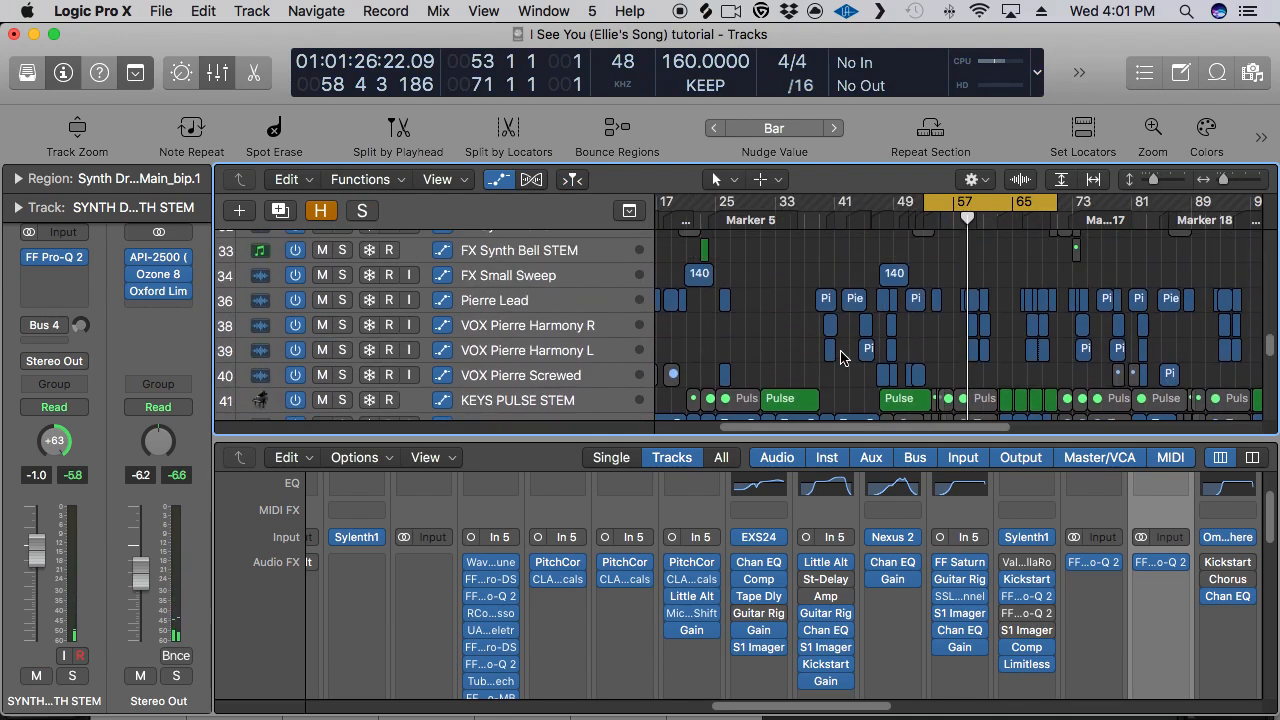
{"action": "scroll", "coordinate": [842, 356], "scroll_direction": "up", "scroll_amount": 12}
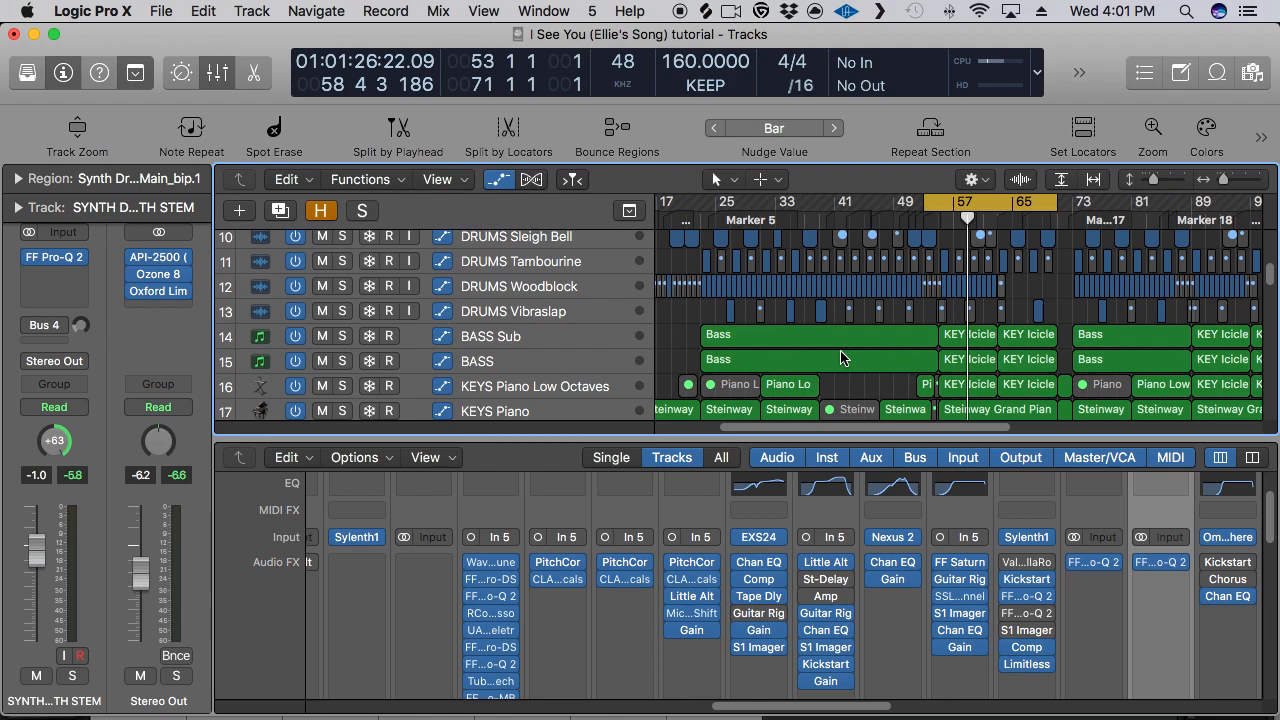
{"action": "scroll", "coordinate": [840, 358], "scroll_direction": "down", "scroll_amount": 1}
{"action": "left_click_drag", "start_coordinate": [919, 299], "coordinate": [1043, 355]}
{"action": "left_click", "coordinate": [342, 328]}
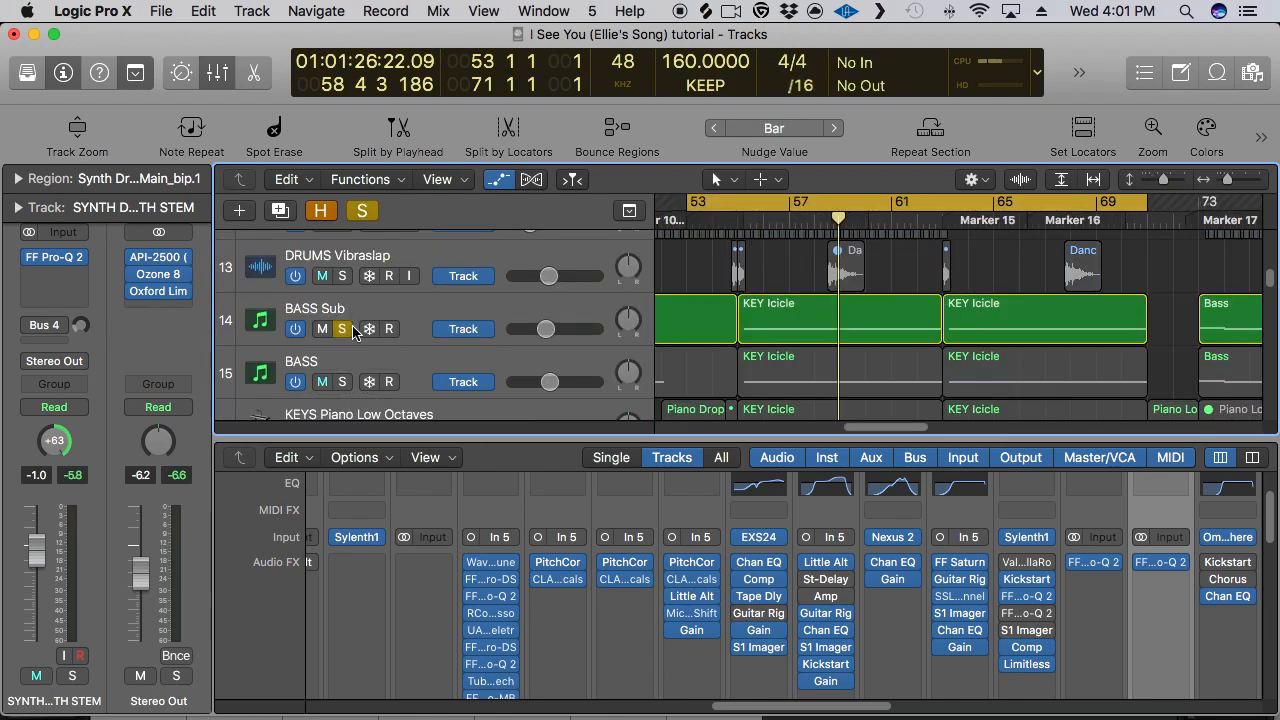
{"action": "key", "text": "space"}
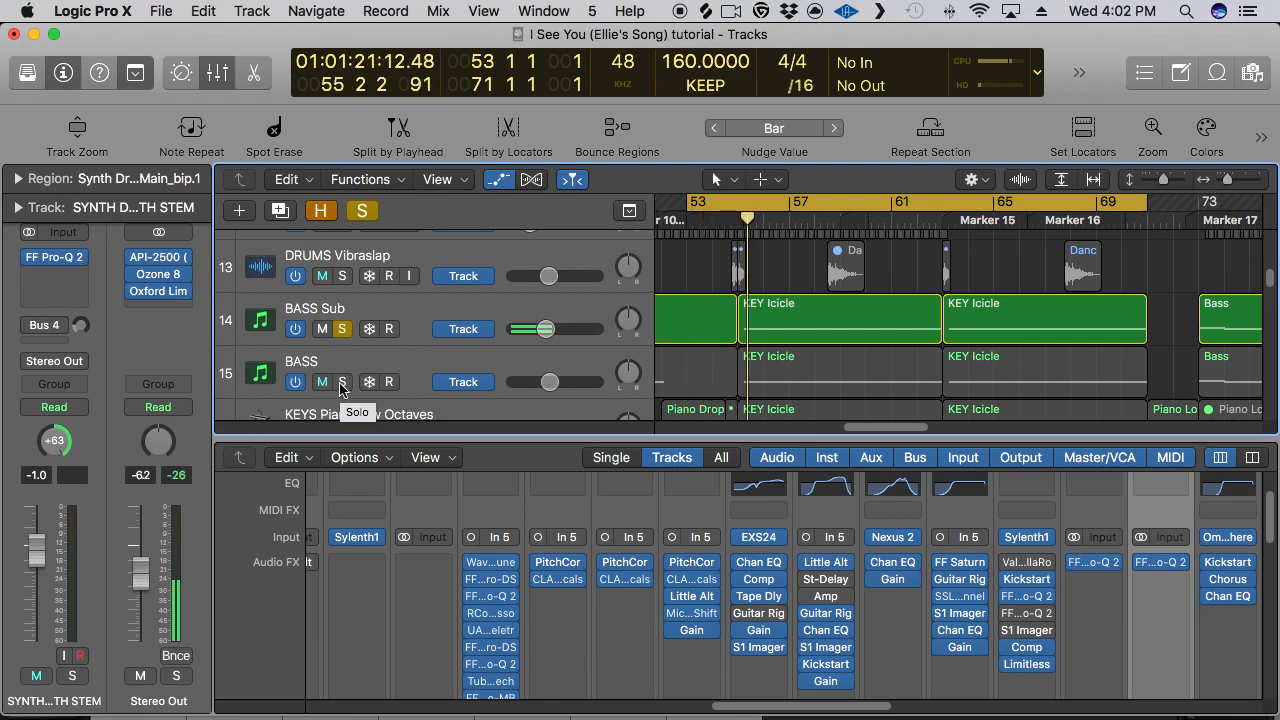
Add the BASS track to the solo to hear both basses together, and clear both bass solos
{"action": "left_click", "coordinate": [341, 382]}
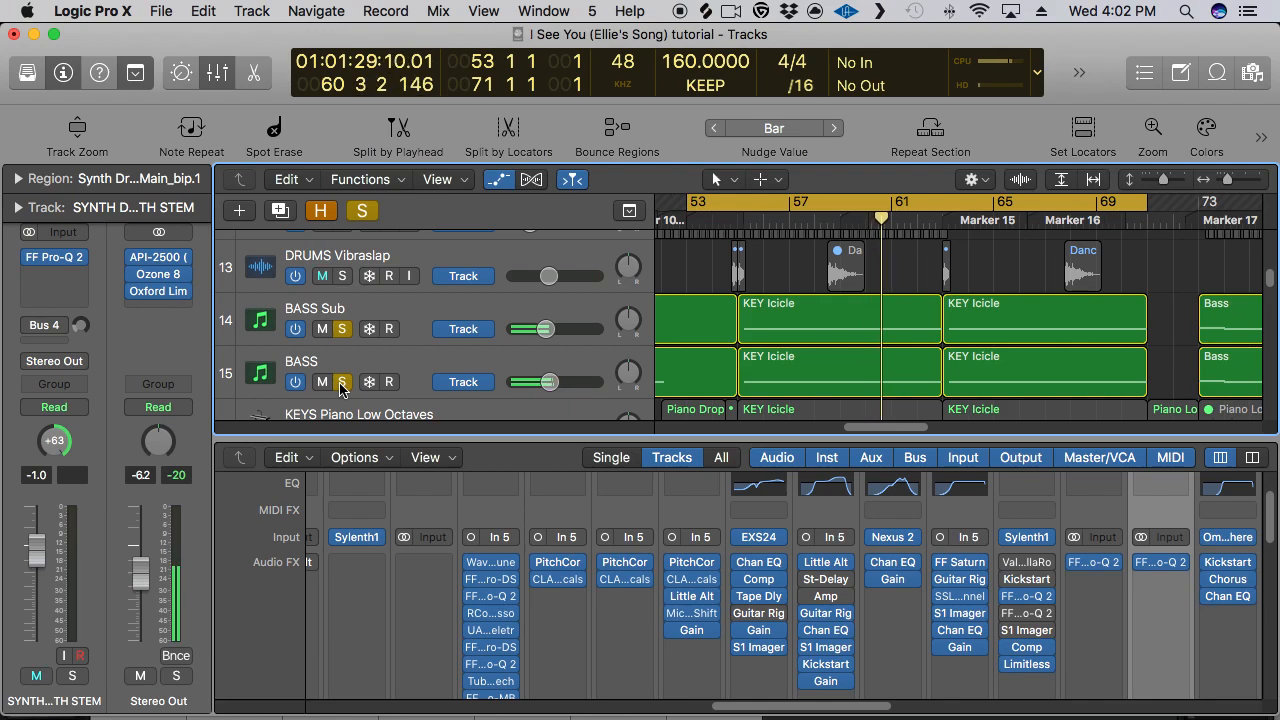
{"action": "left_click", "coordinate": [342, 382]}
{"action": "left_click", "coordinate": [344, 330]}
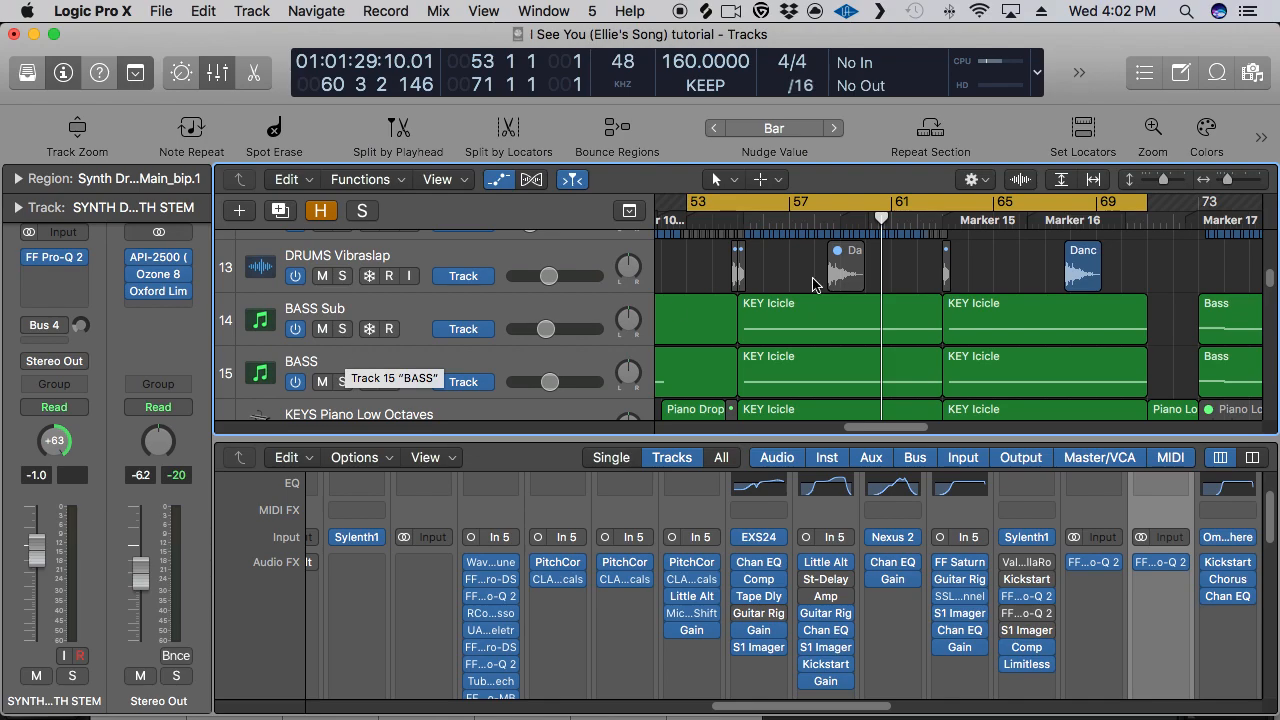
{"action": "left_click", "coordinate": [853, 324], "text": "ctrl+alt"}
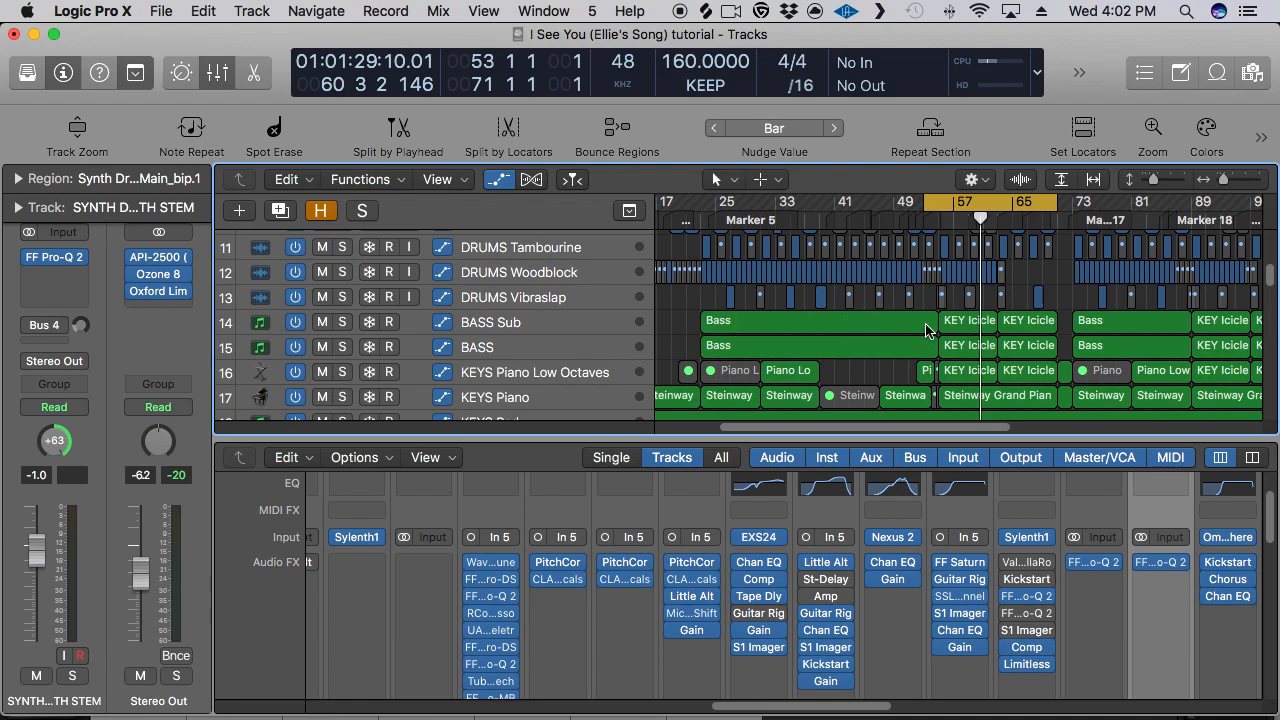